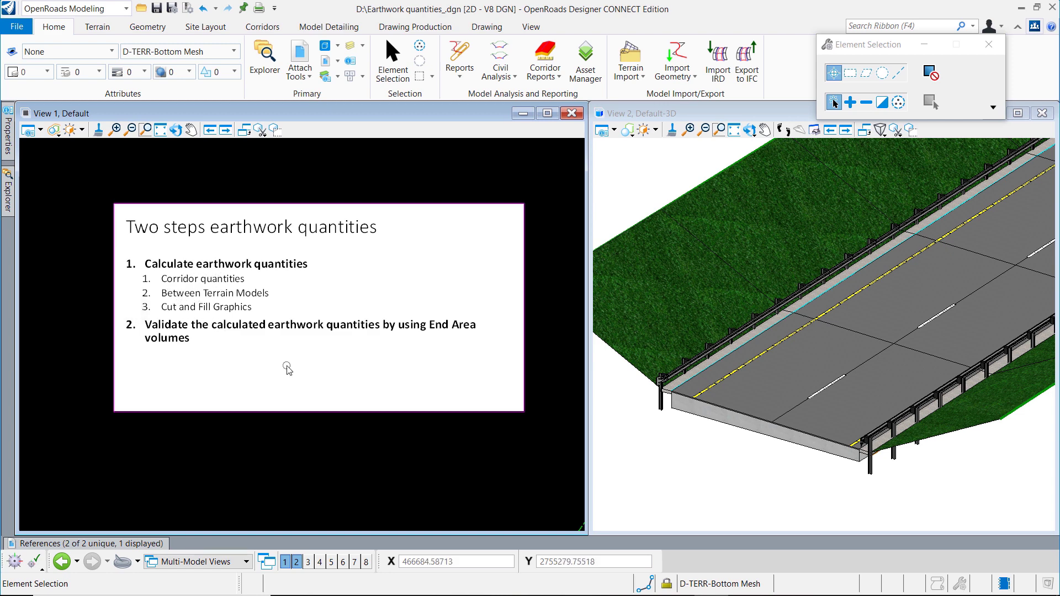
Zoom View 1 out from the slide and back in on the lower end of the corridor
scroll(286, 366, down, 3)
scroll(199, 328, up, 5)
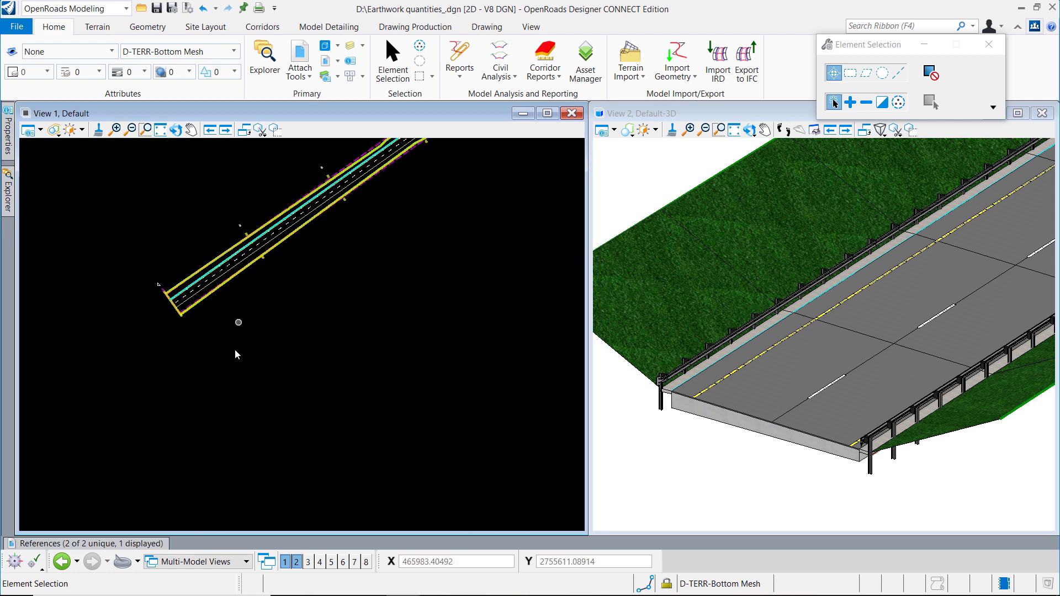
scroll(237, 387, up, 3)
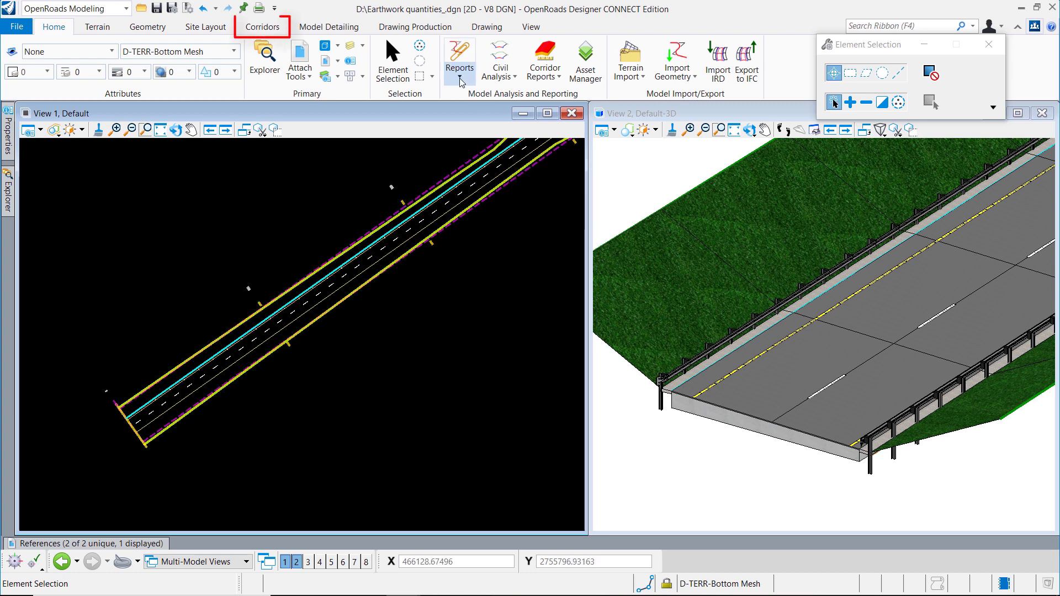
Run Component Quantities on corridor CL1 and check cut 18846.8420 and fill 5702.2117
click(273, 31)
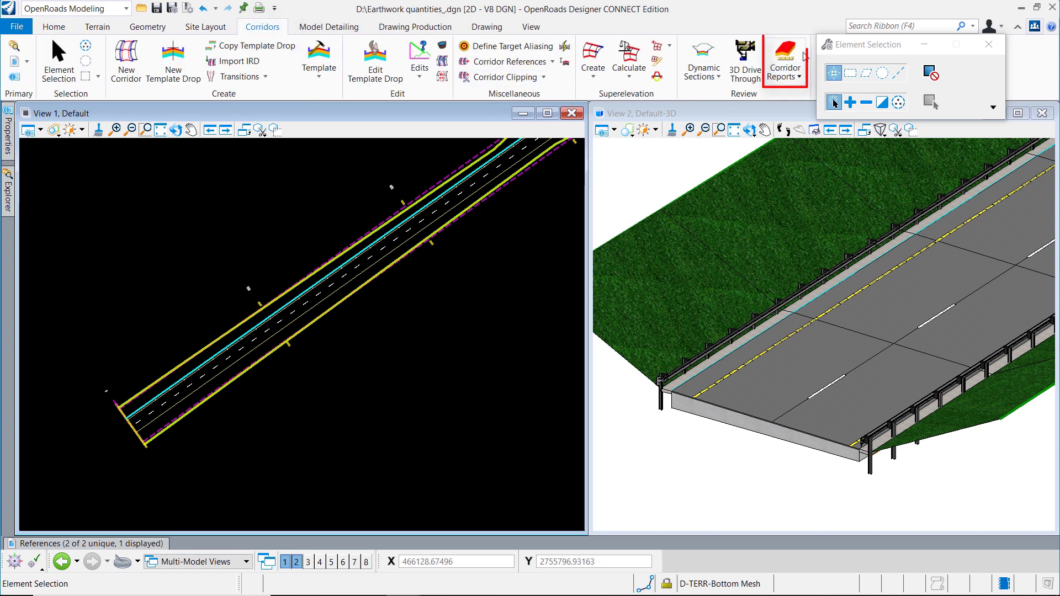
click(785, 55)
click(337, 308)
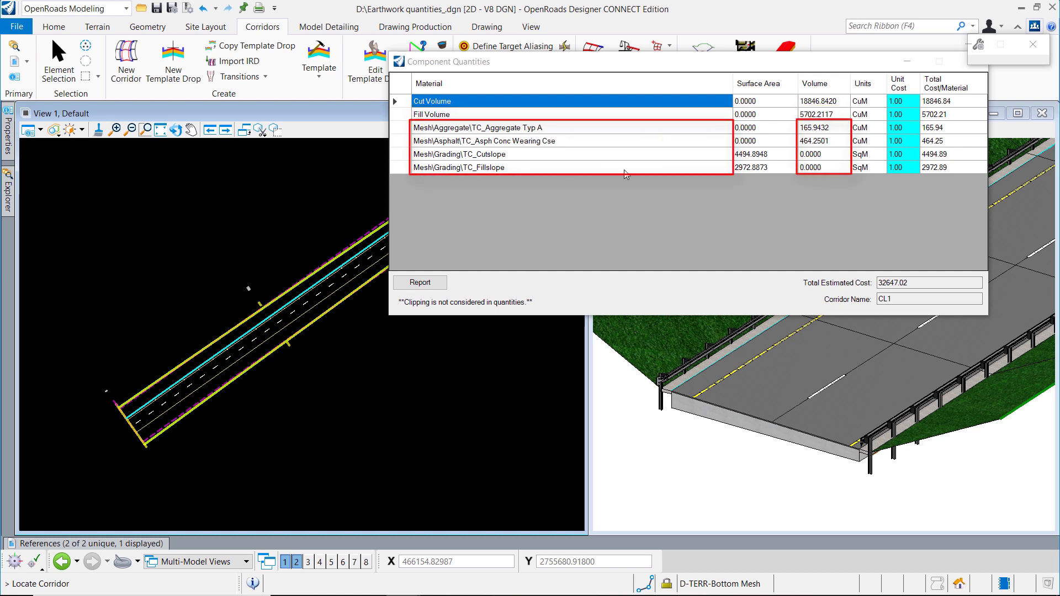
click(832, 102)
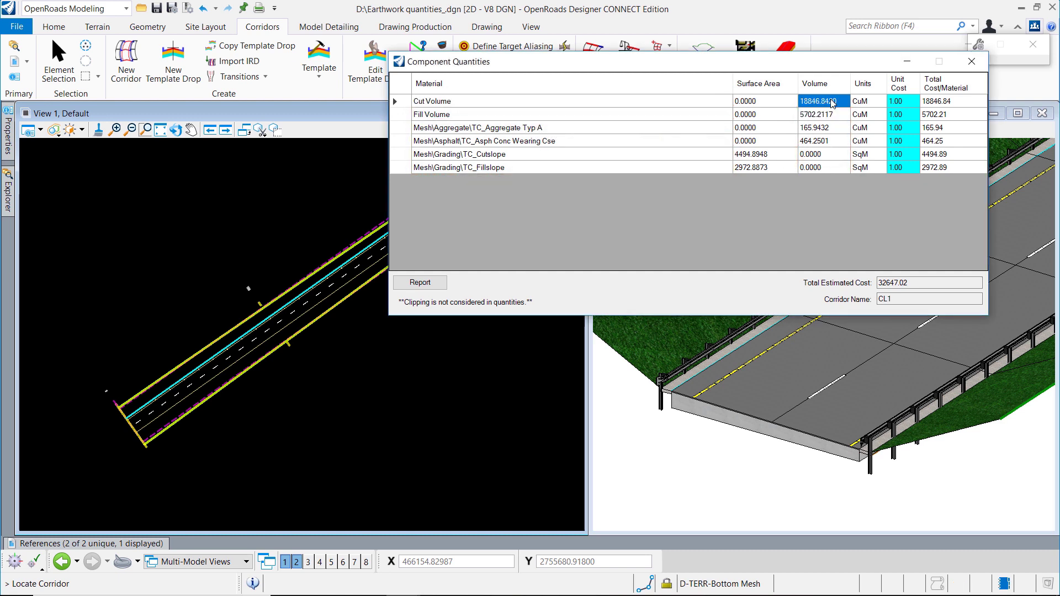
Close the quantities report and open a dynamic cross section of corridor CL1 in View 5
click(971, 61)
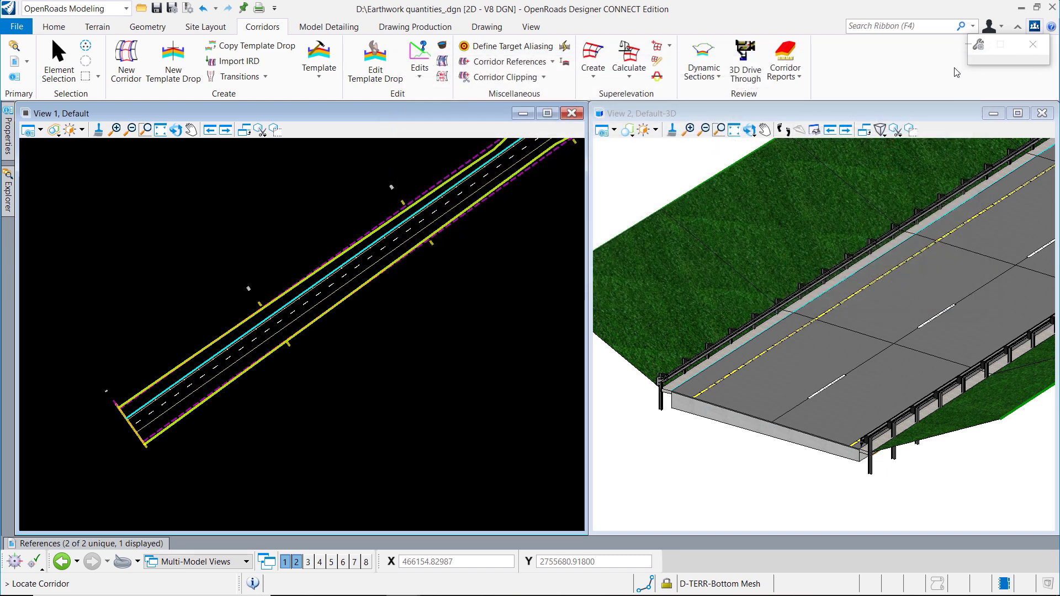
click(706, 56)
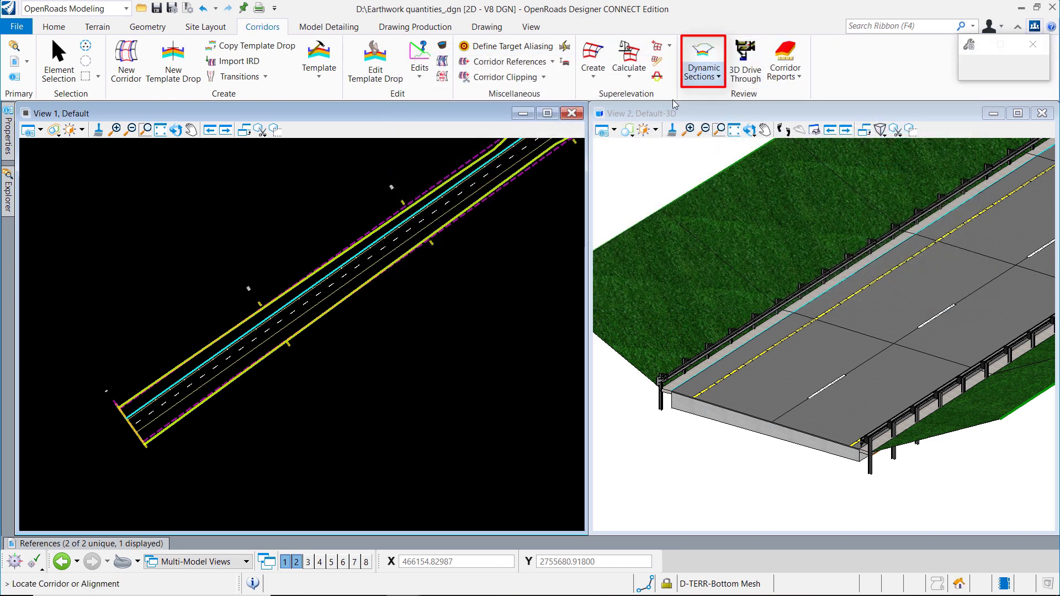
click(434, 244)
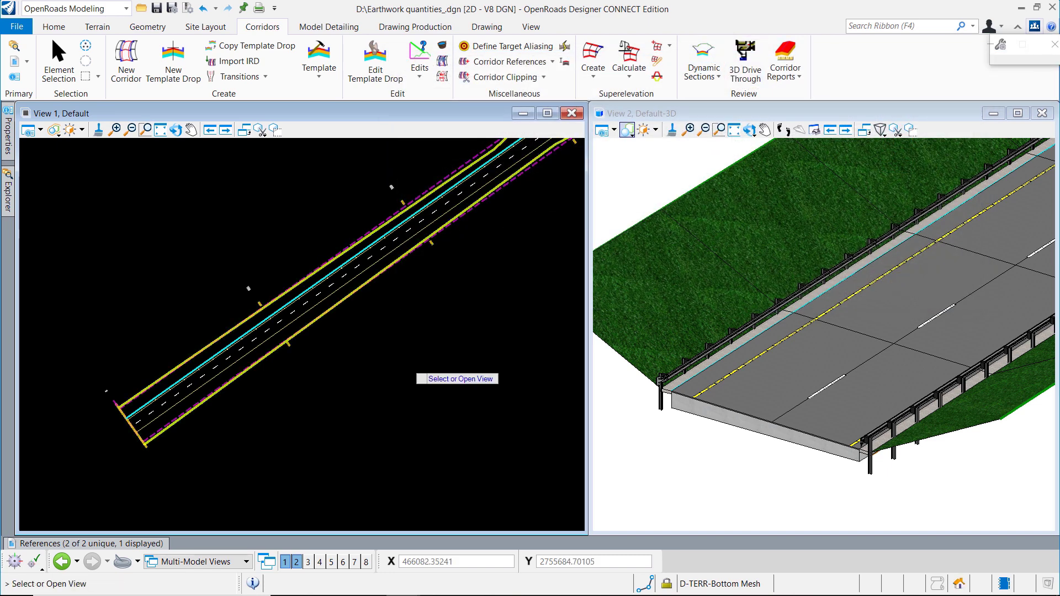
click(331, 561)
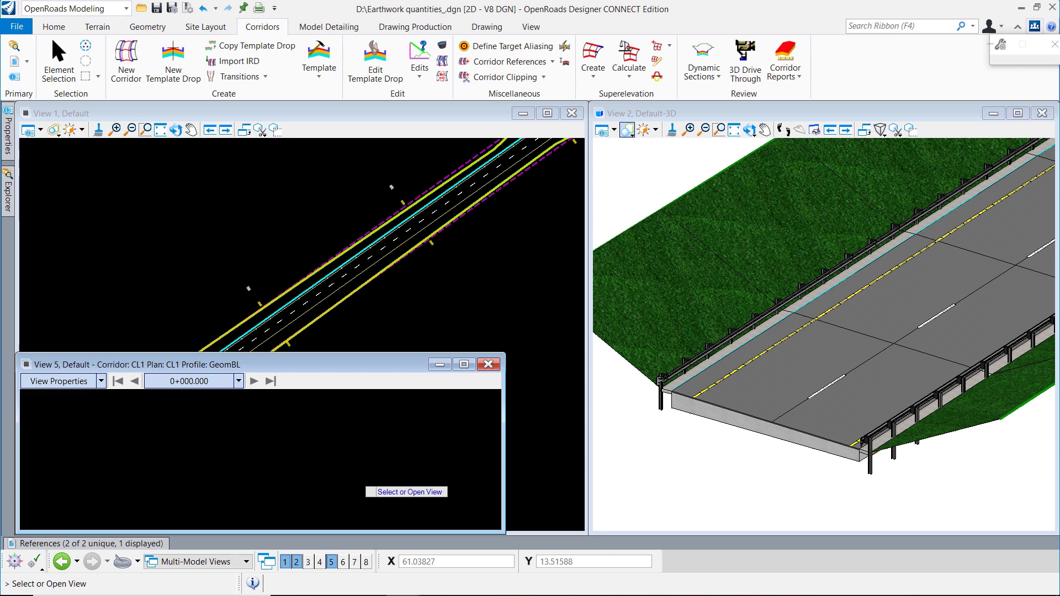
click(364, 485)
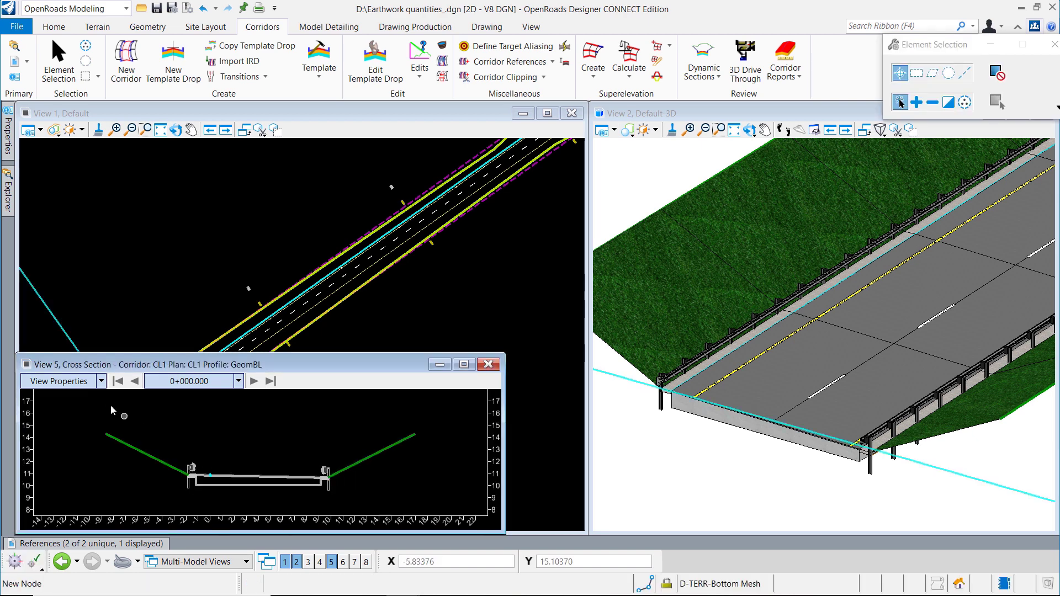
Turn on cut/fill graphics and values, showing cut area 72.60 at 0+000.000
click(101, 381)
click(33, 500)
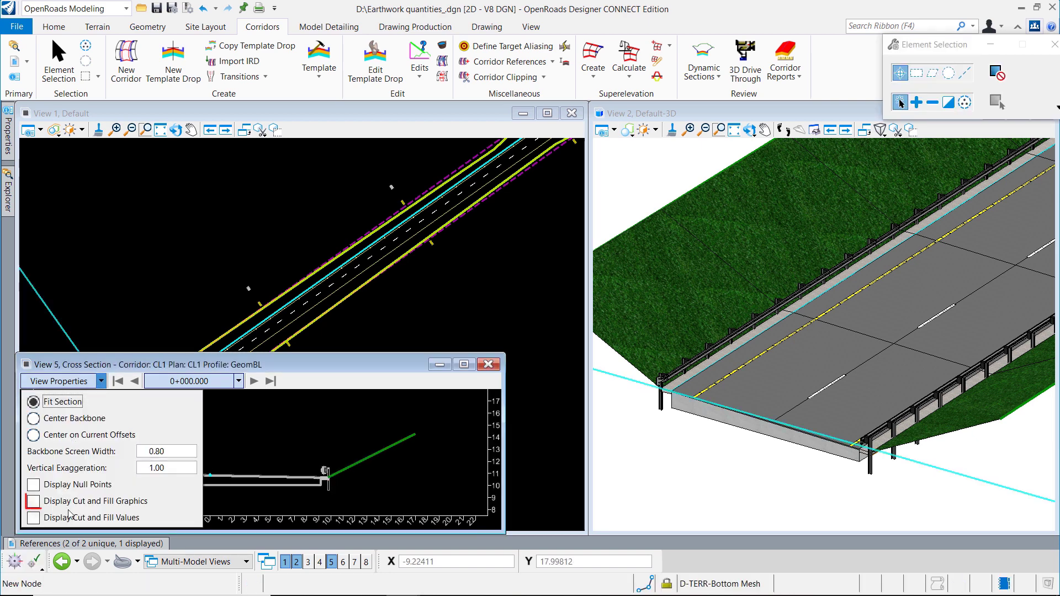
click(95, 381)
click(94, 385)
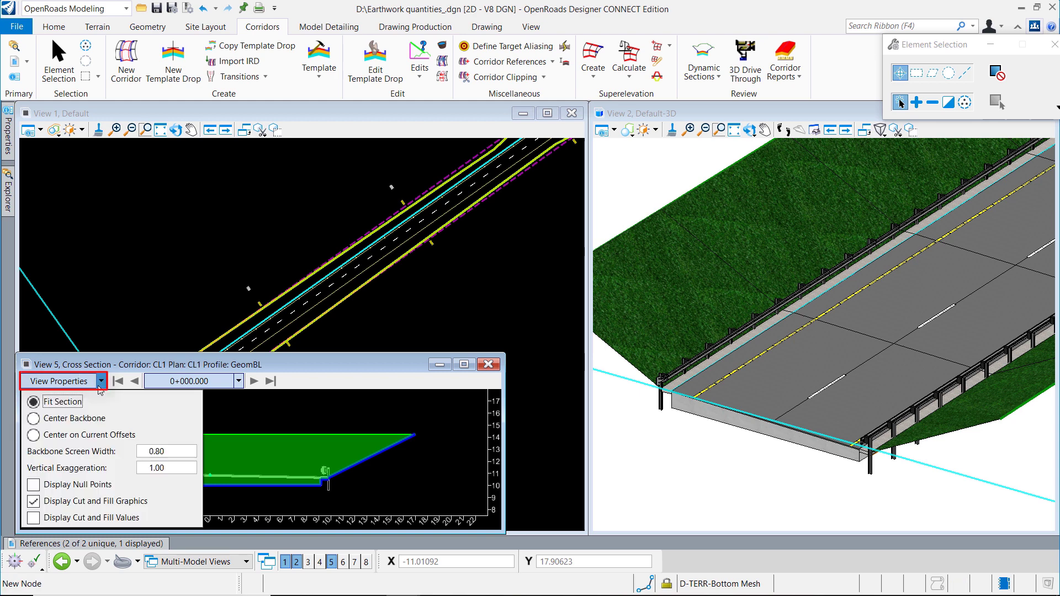
click(33, 515)
click(101, 382)
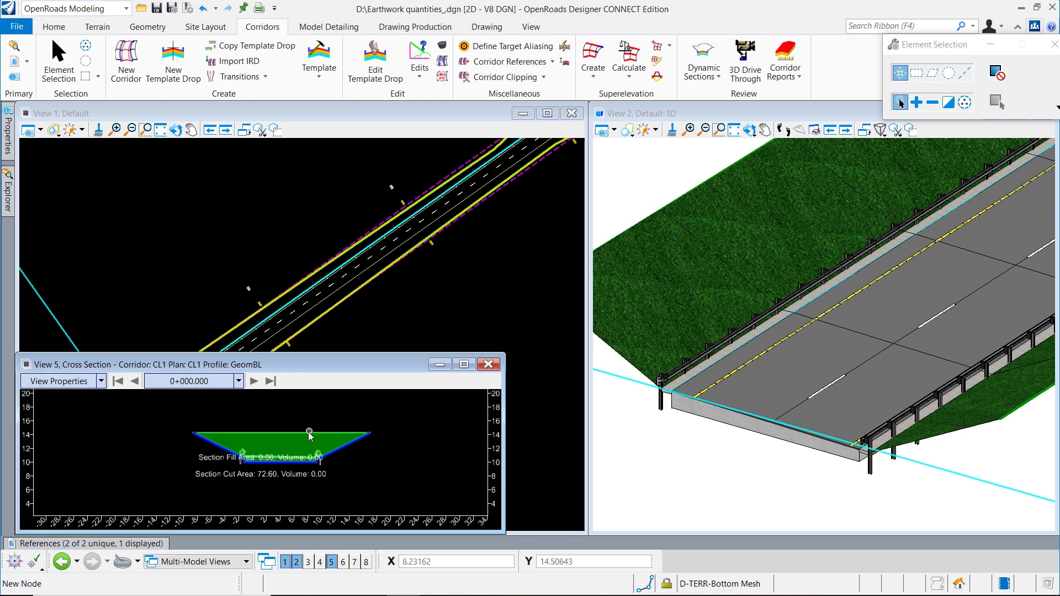
drag(300, 353, 299, 258)
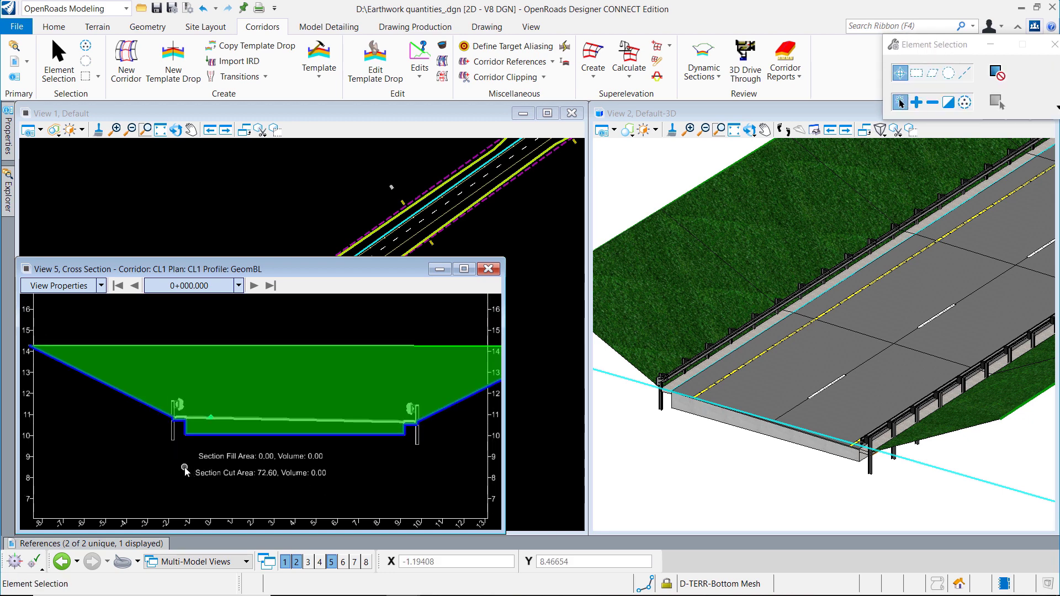
scroll(174, 422, up, 3)
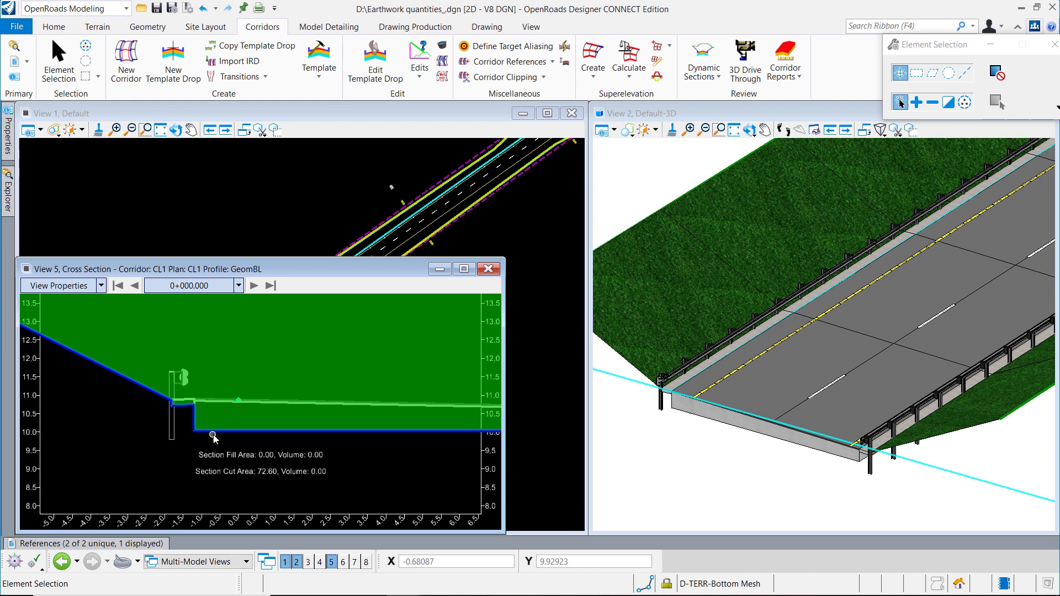
scroll(204, 441, down, 3)
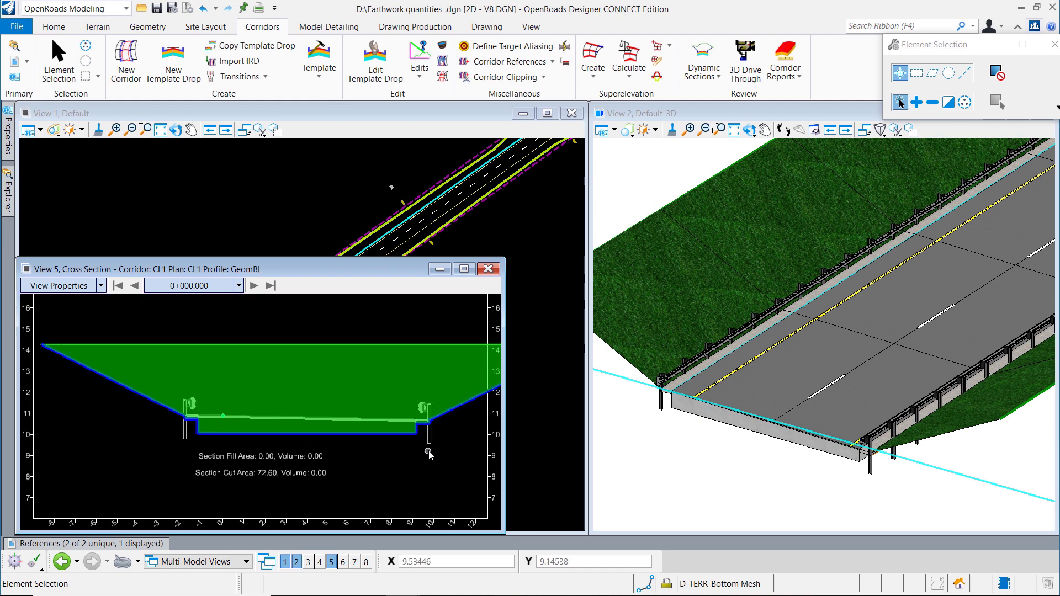
Locate the section by datapoint at station 0+751.276 and check its 17.86 fill area
right_click(283, 335)
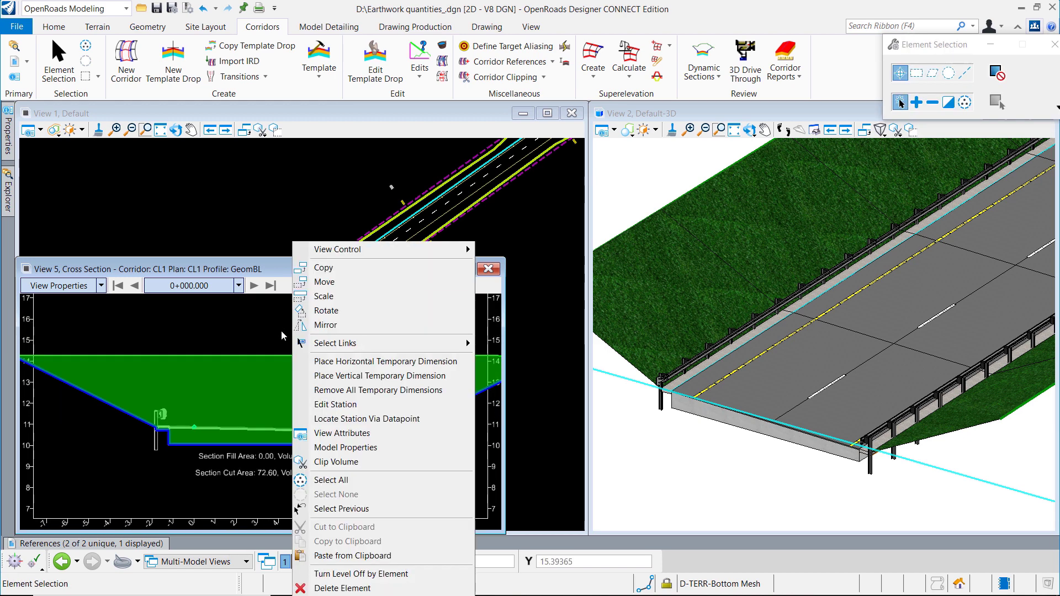
click(347, 419)
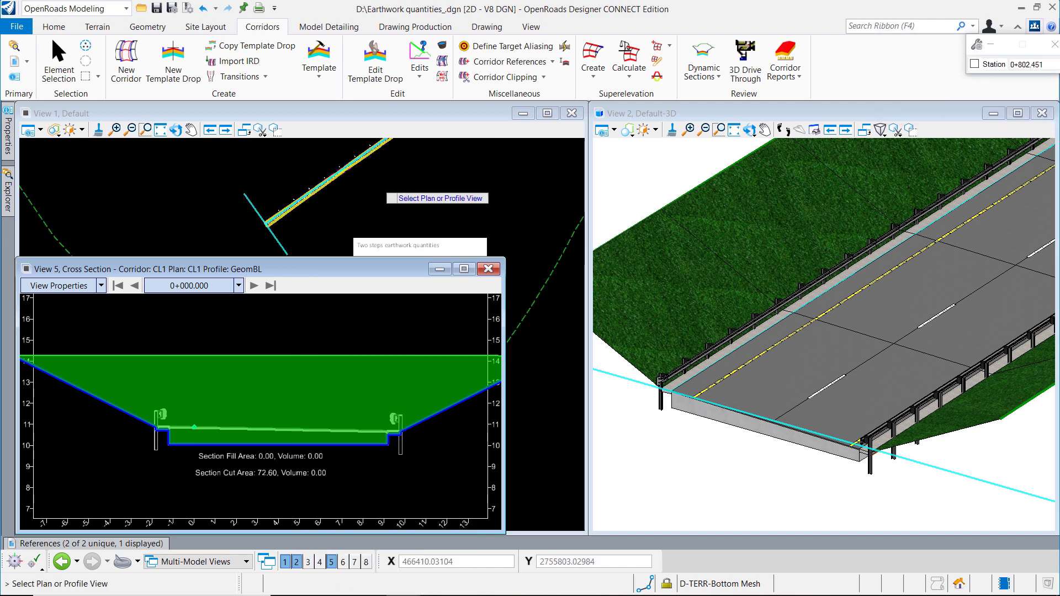
click(399, 168)
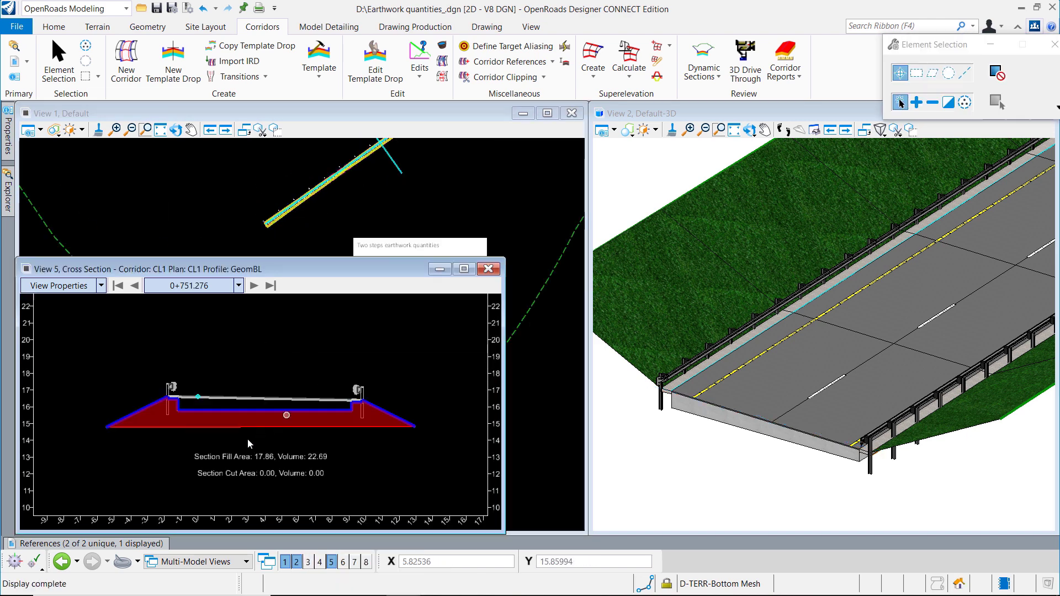
scroll(171, 426, up, 2)
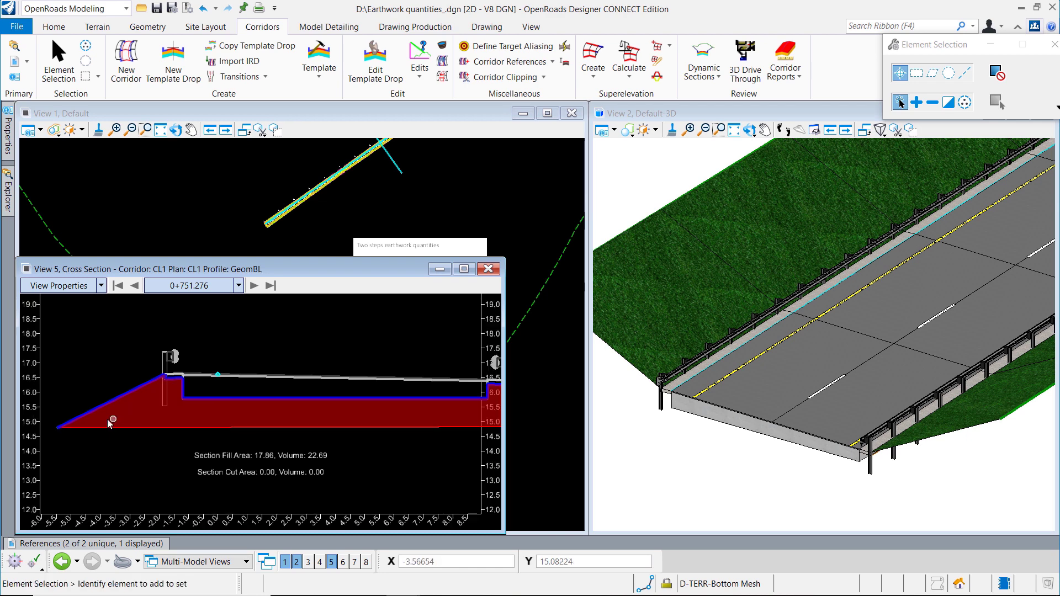
scroll(189, 407, up, 2)
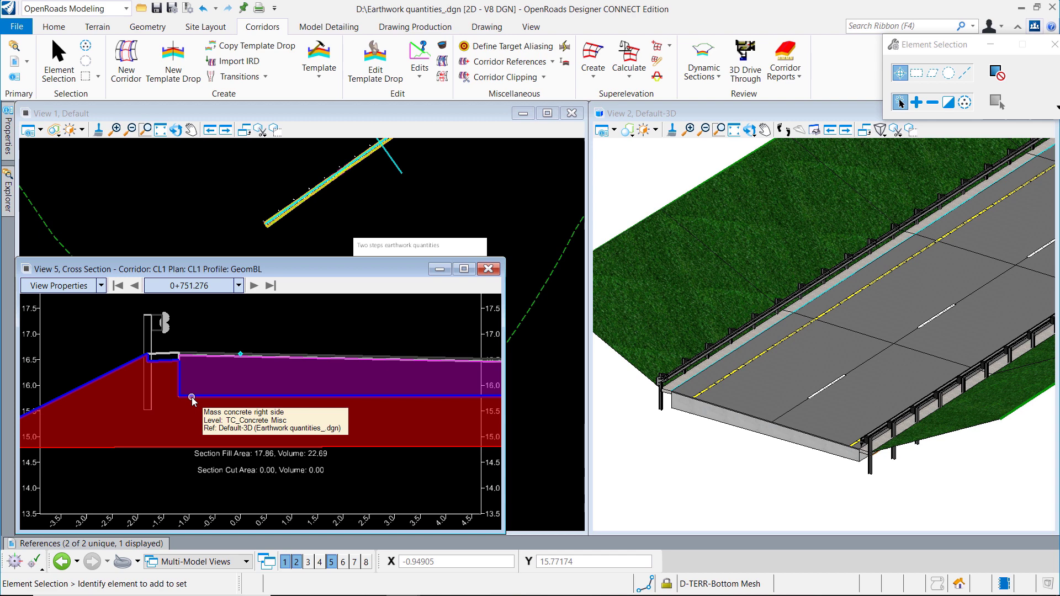
scroll(182, 418, down, 4)
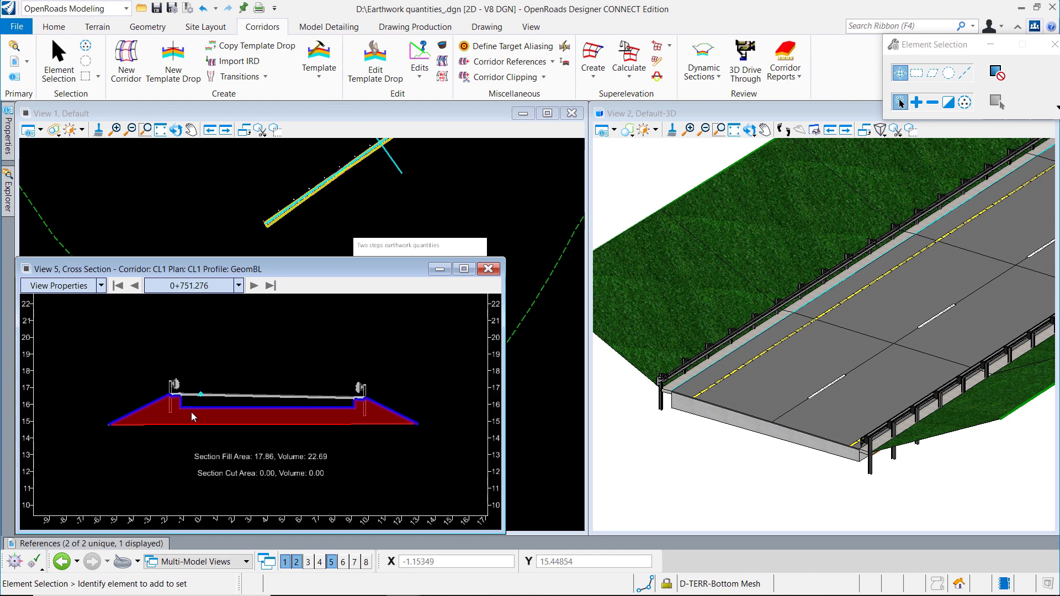
Close the cross-section window and bring corridor CL1 into the plan view
click(488, 269)
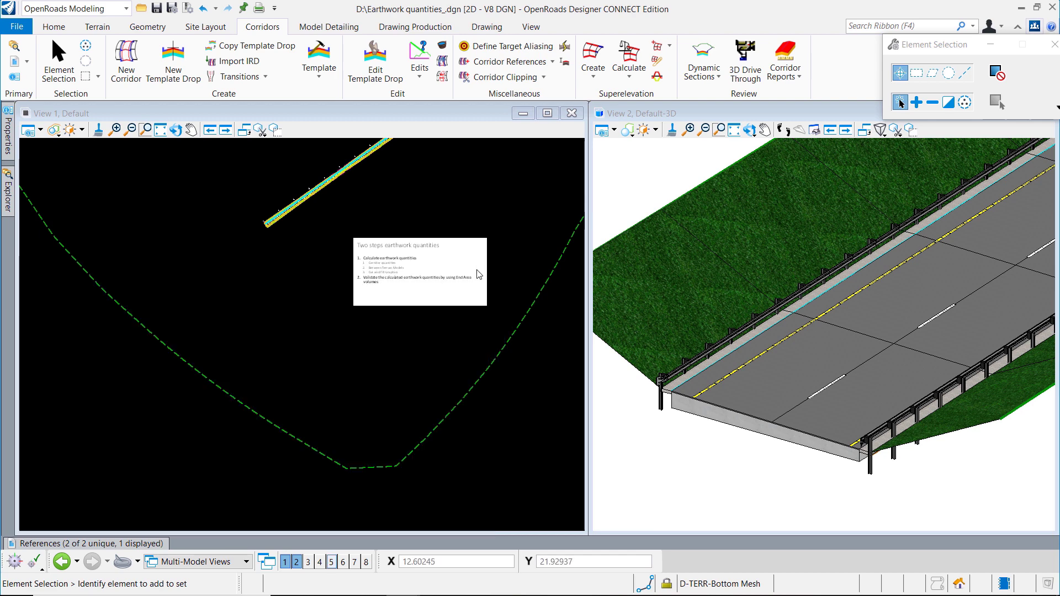
middle_drag(276, 238, 237, 380)
scroll(237, 381, up, 4)
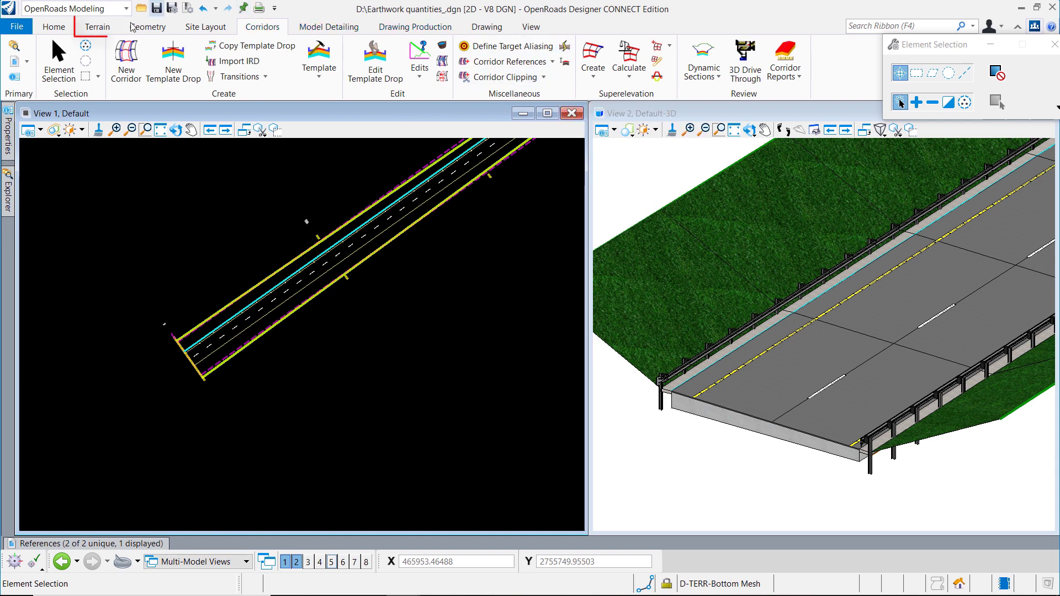
Create terrain surfaces from corridor CL1
click(97, 26)
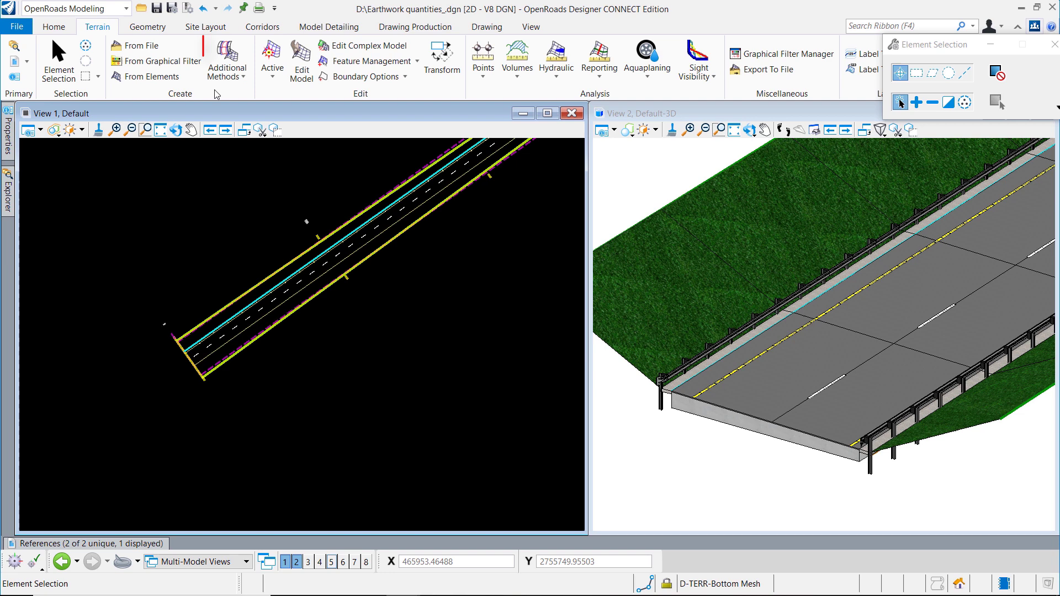
click(226, 63)
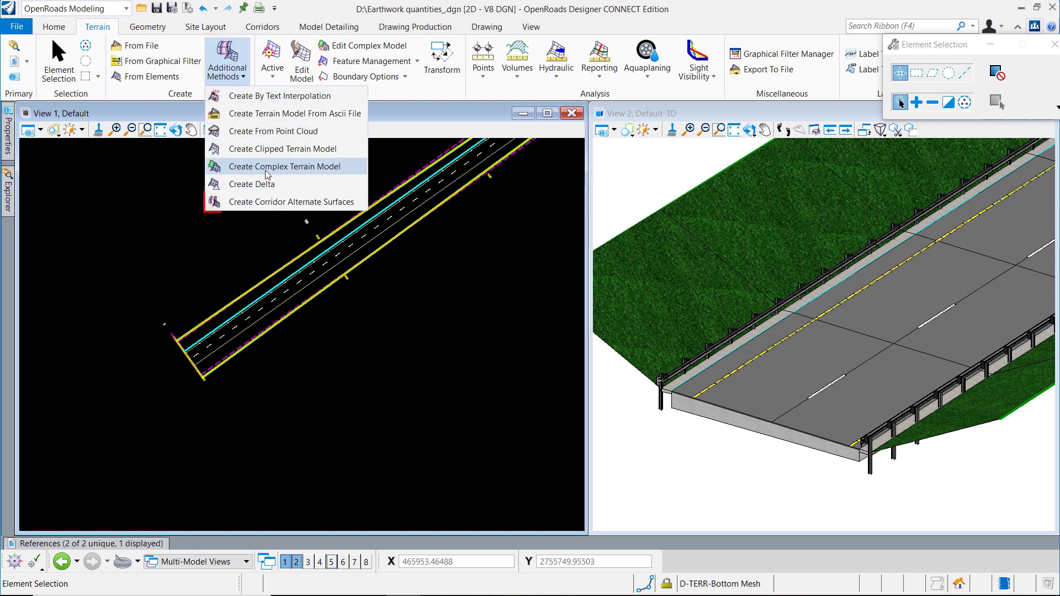
click(280, 202)
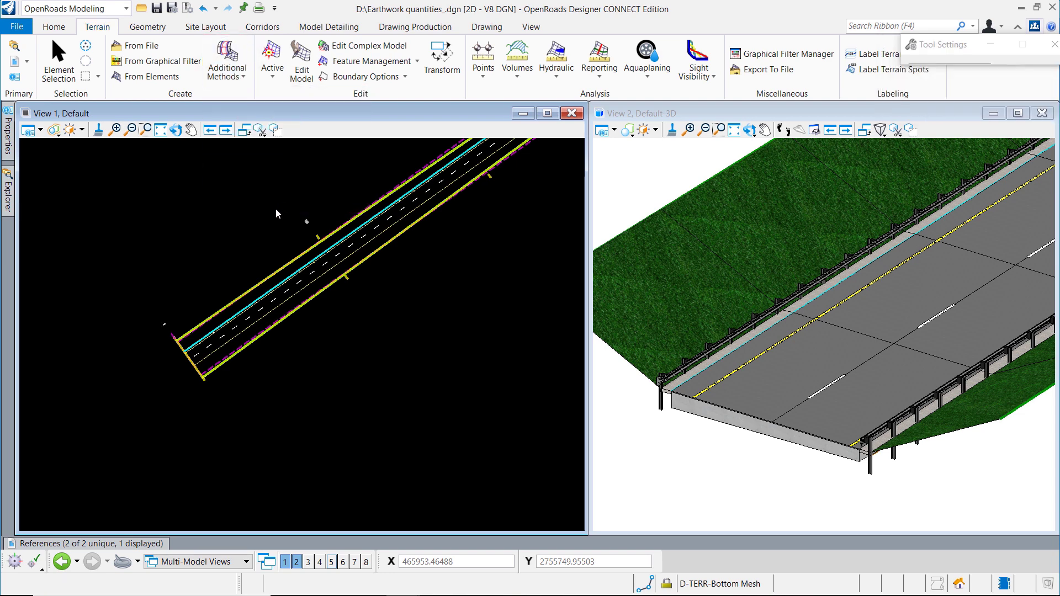
click(308, 236)
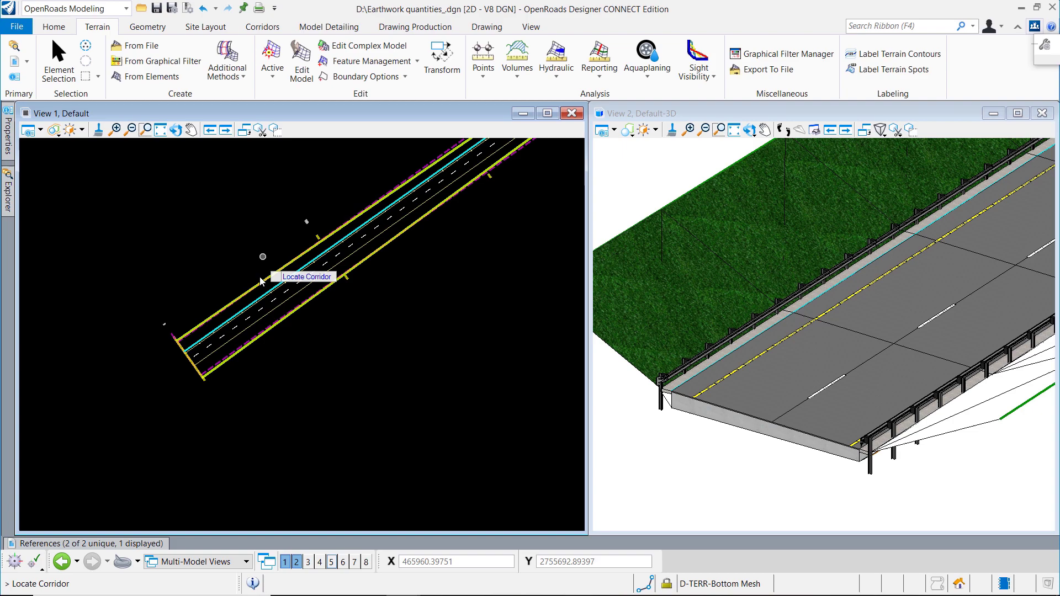
Inspect the guardrail and concrete road edge in 3D, then return to Element Selection
scroll(810, 427, down, 1)
shift+middle_drag(810, 427, 777, 423)
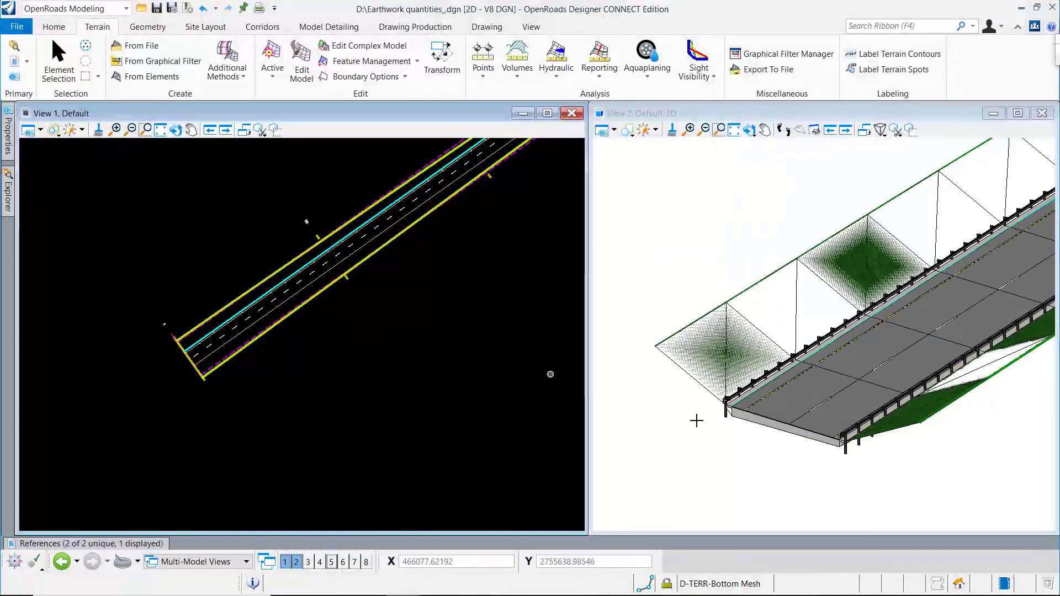
scroll(698, 421, up, 5)
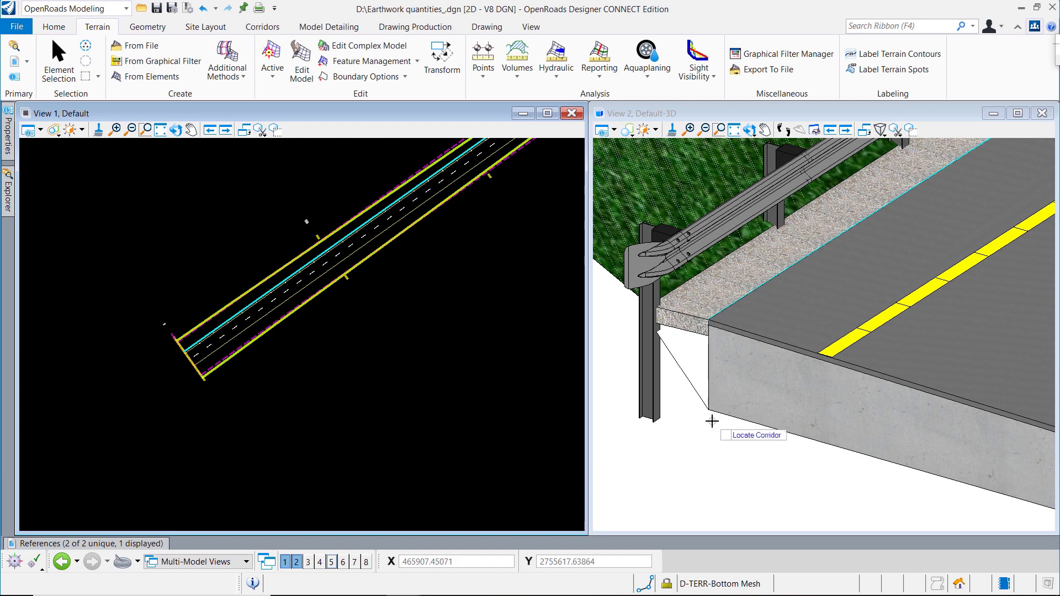
scroll(331, 390, down, 1)
click(66, 62)
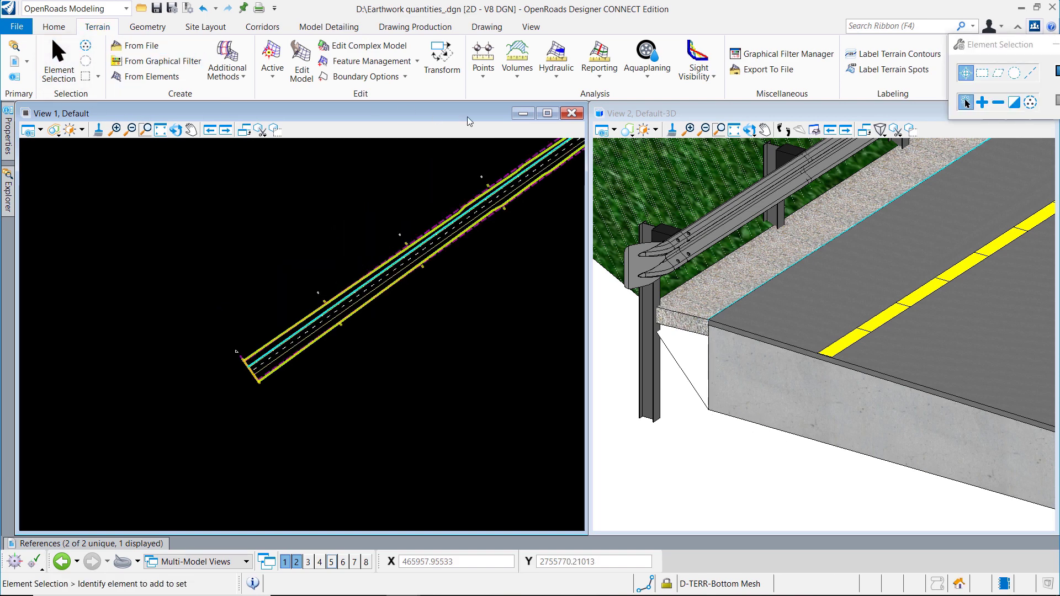
Analyze volume from Terrain to CL1.Bottom with 1.00000 cut/fill factors and no boundary
click(522, 82)
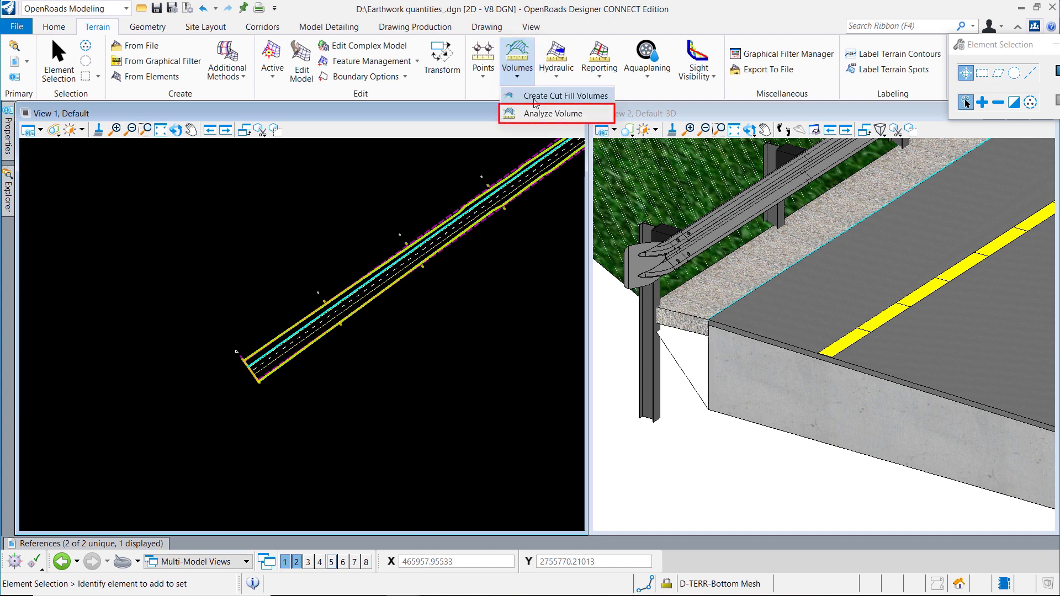
click(531, 113)
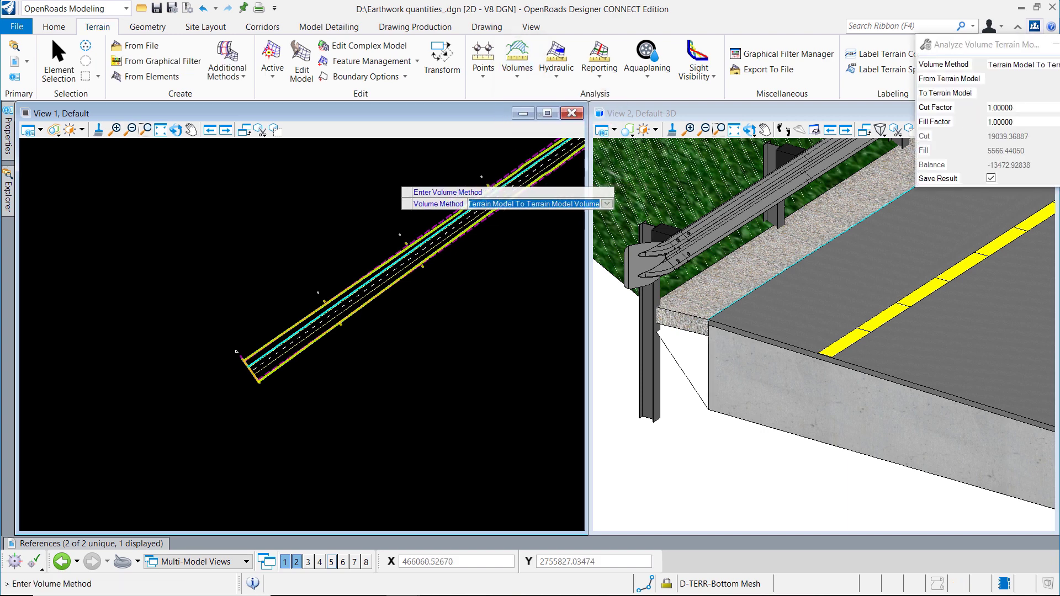
click(397, 184)
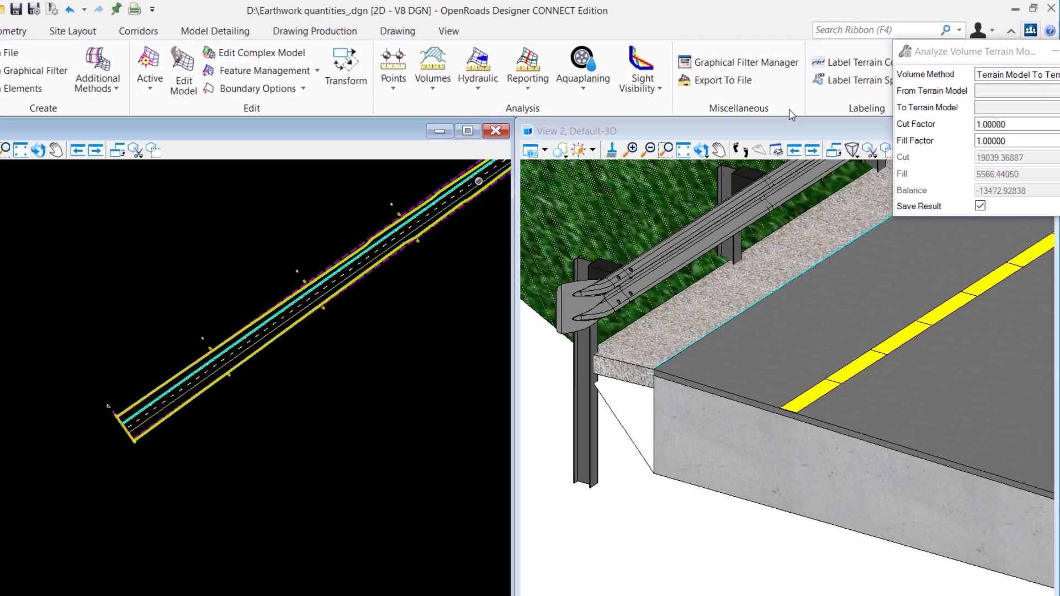
drag(949, 52, 434, 59)
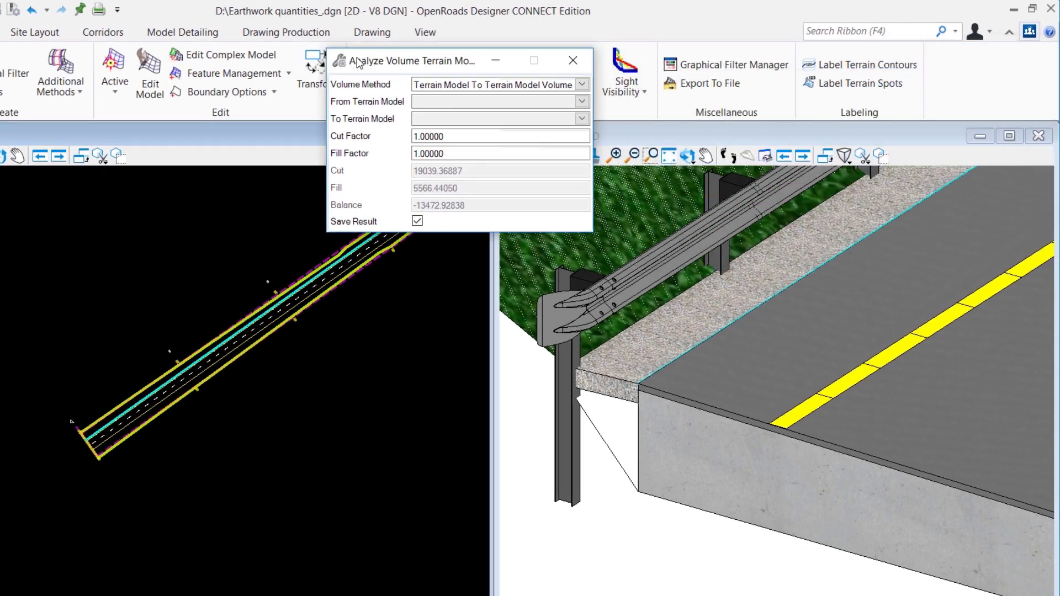
click(580, 102)
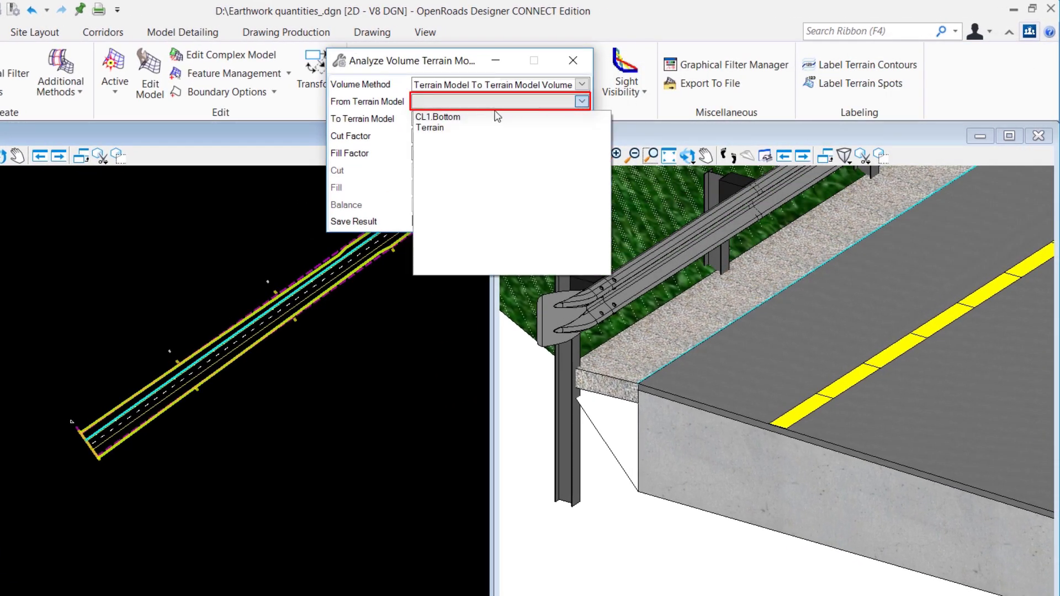
click(440, 128)
click(581, 118)
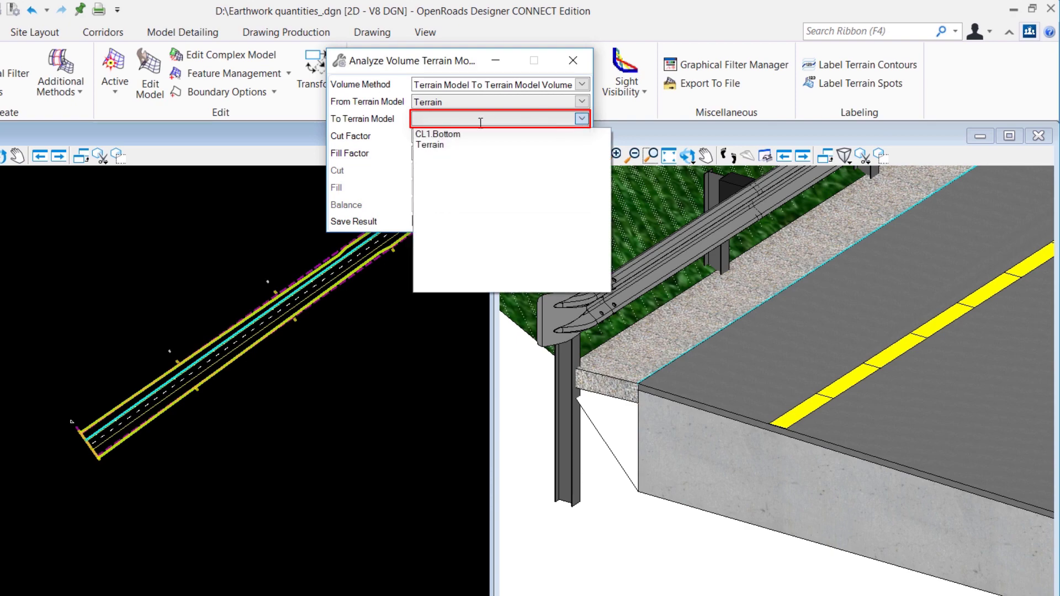
click(438, 134)
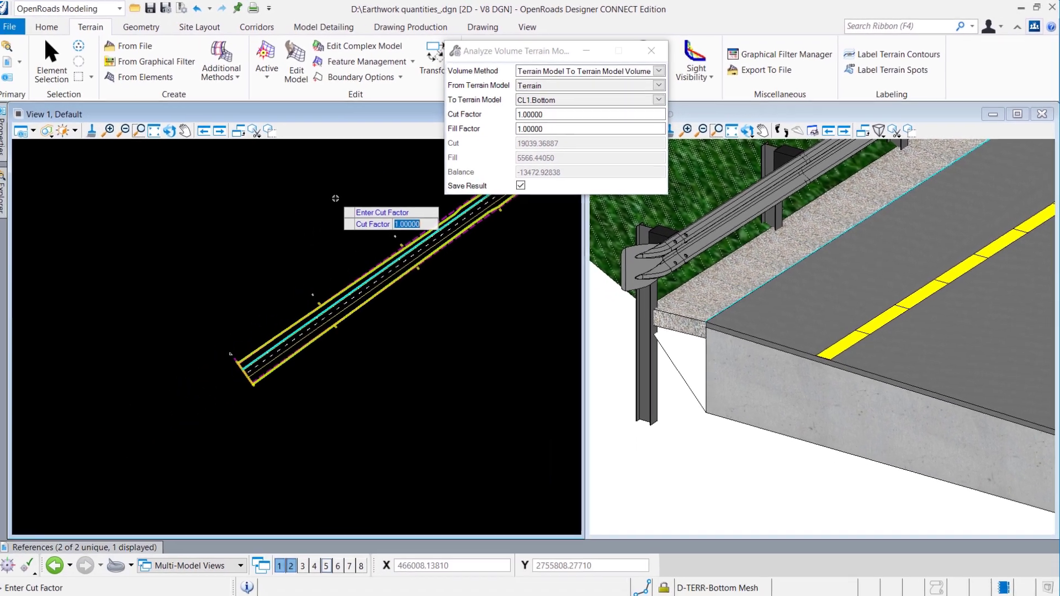
key(Return)
click(325, 214)
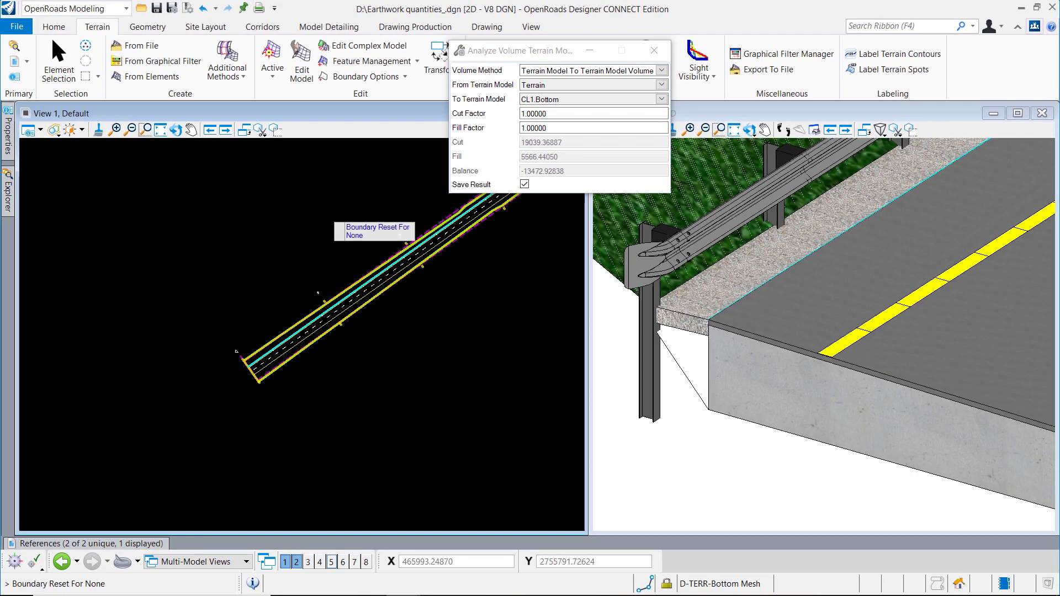
right_click(324, 215)
Place the results text (cut 19035.87023 m3, fill 5567.49420 m3) in plan, moved higher
scroll(320, 215, down, 2)
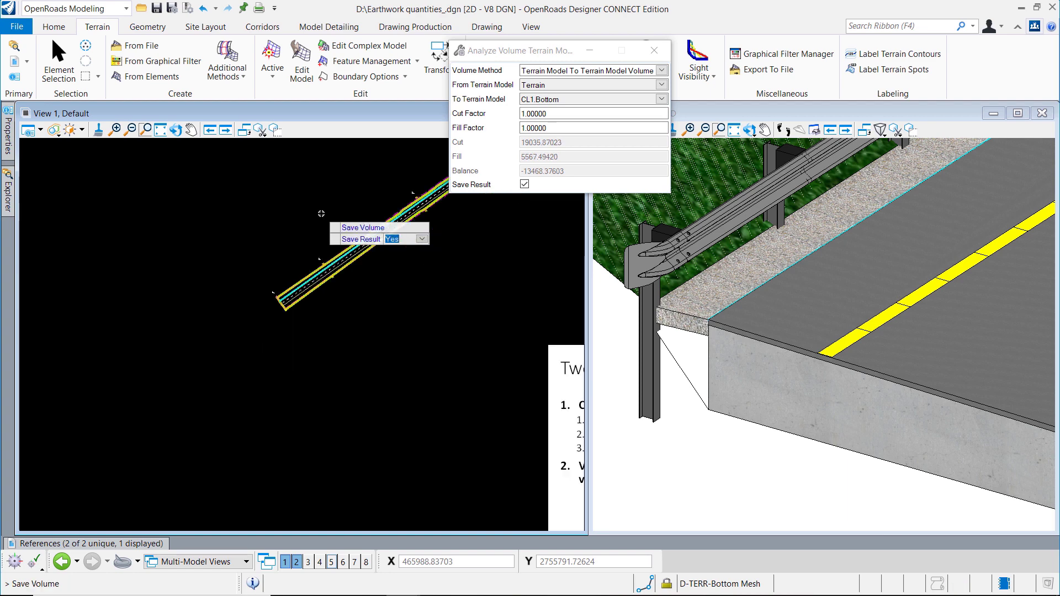
click(320, 216)
scroll(325, 248, down, 4)
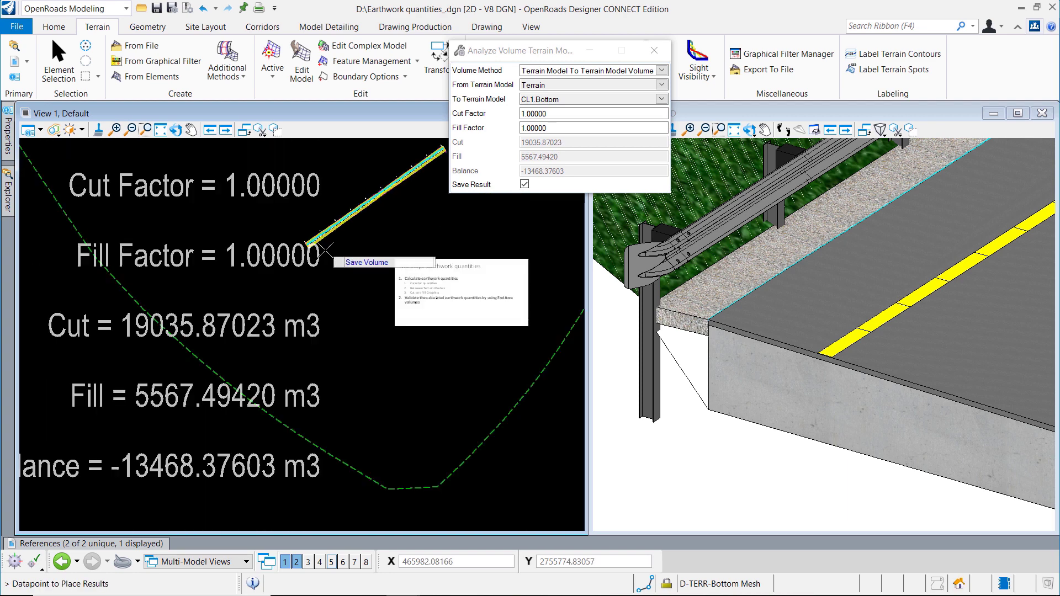
scroll(325, 252, down, 2)
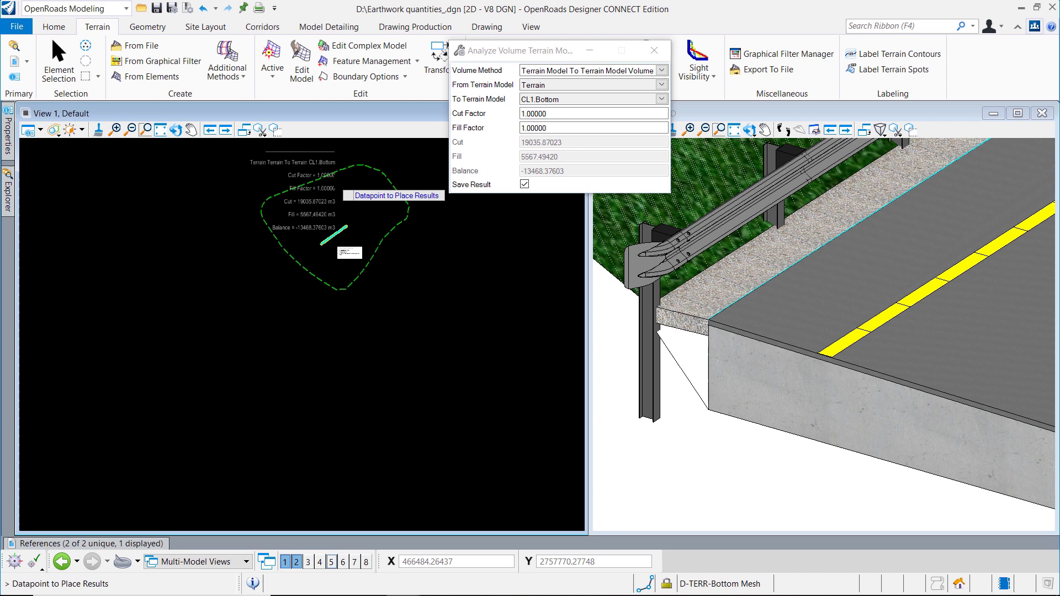
click(334, 184)
click(318, 203)
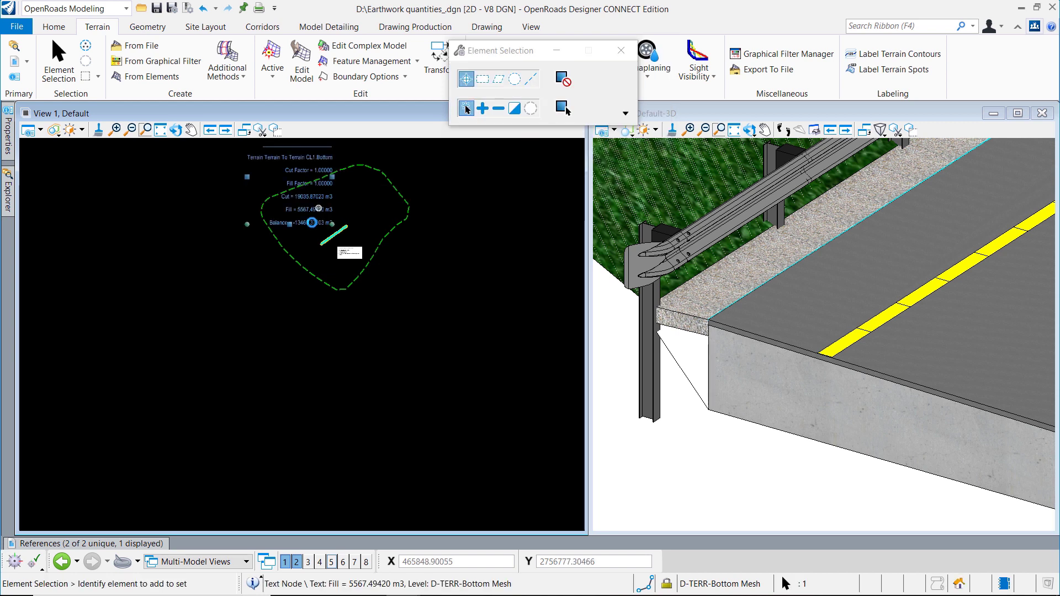
drag(292, 227, 338, 213)
click(336, 212)
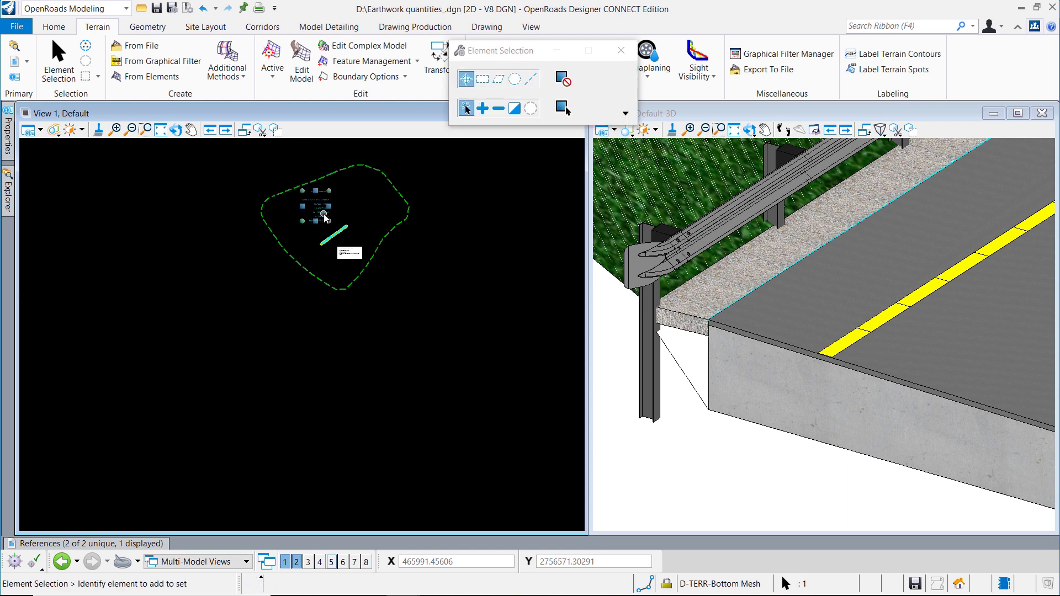
Deselect the results text, pan the plan view, and move the floating palette aside
scroll(336, 227, up, 4)
click(426, 230)
middle_drag(419, 237, 408, 256)
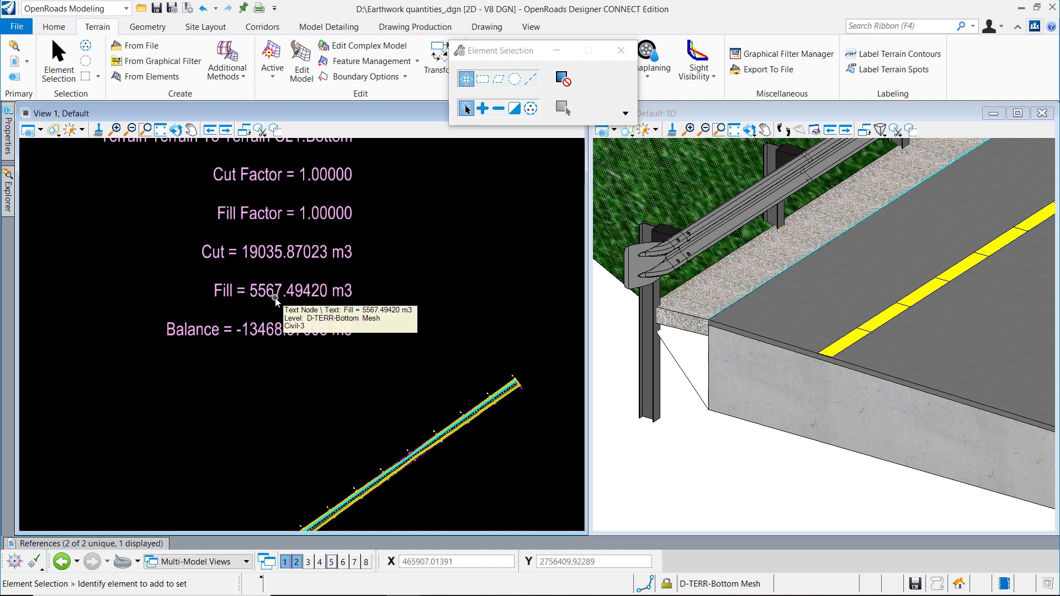
scroll(275, 298, down, 5)
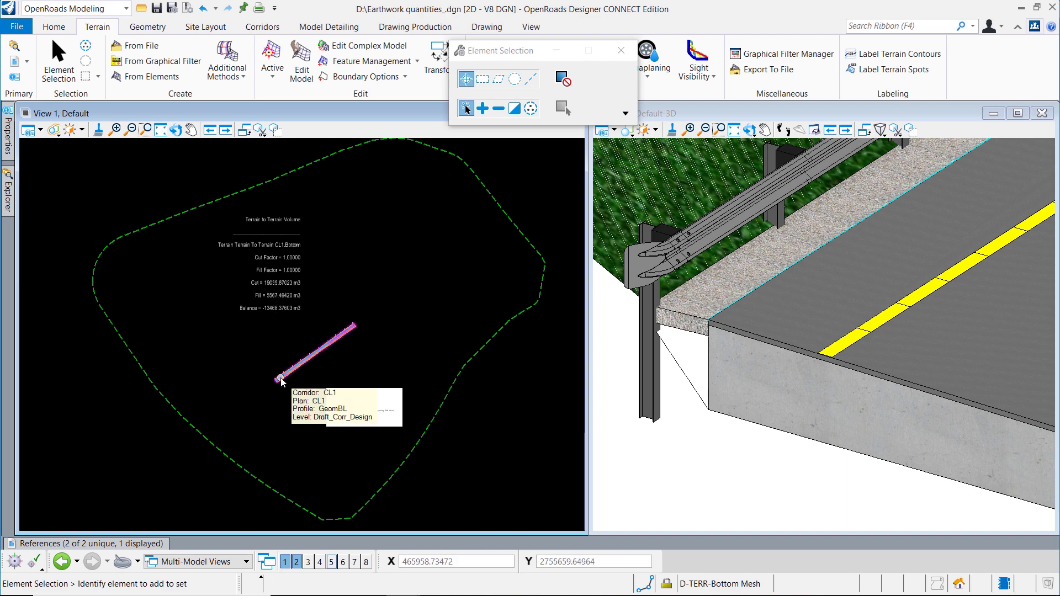
scroll(281, 380, up, 5)
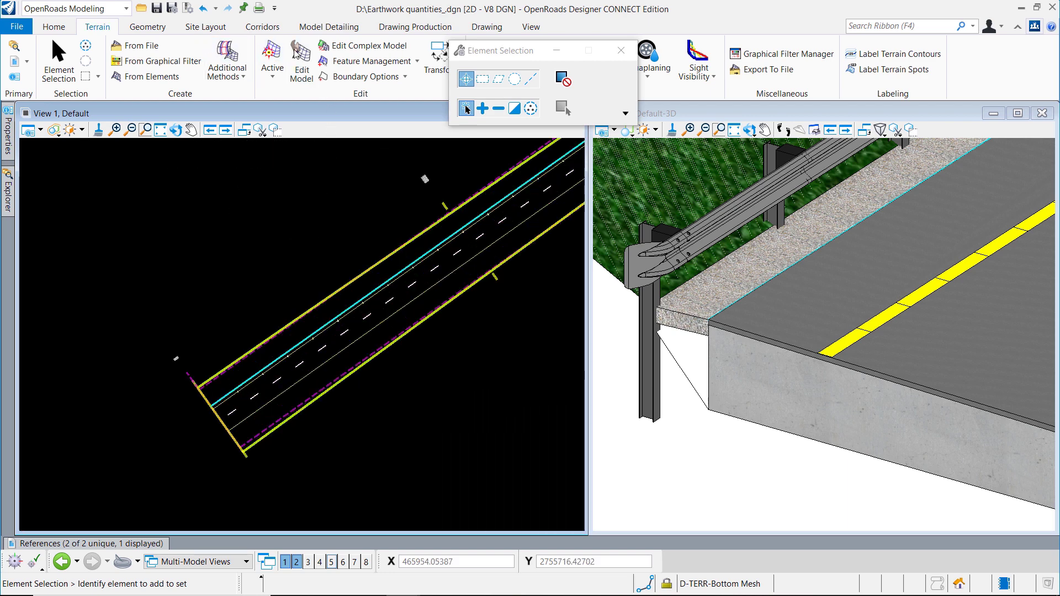
drag(508, 50, 525, 160)
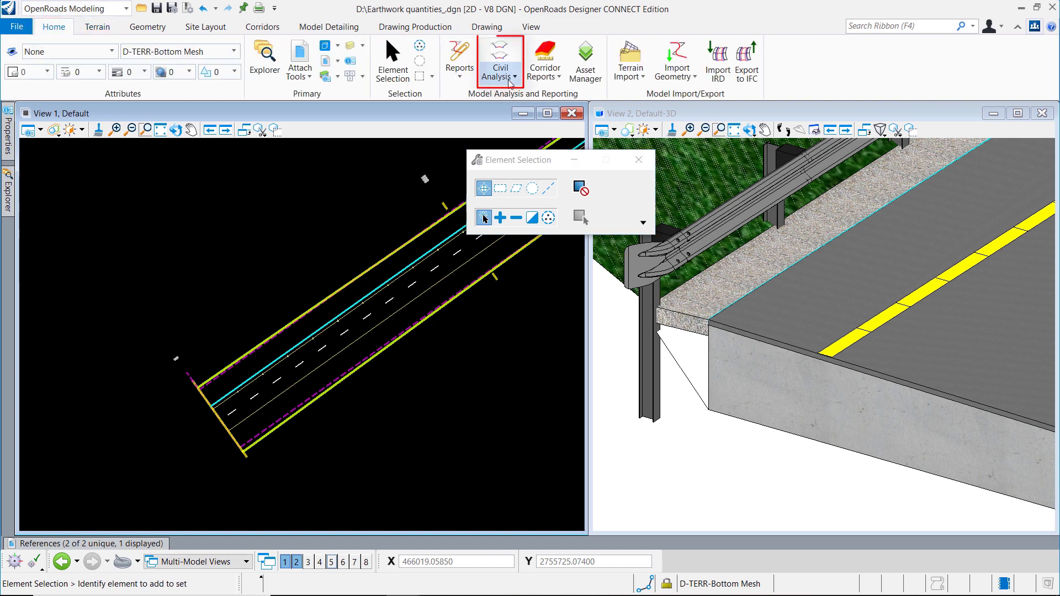
Create cut and fill volume meshes using Volumes_Cut and Volumes_Fill with default options
click(509, 83)
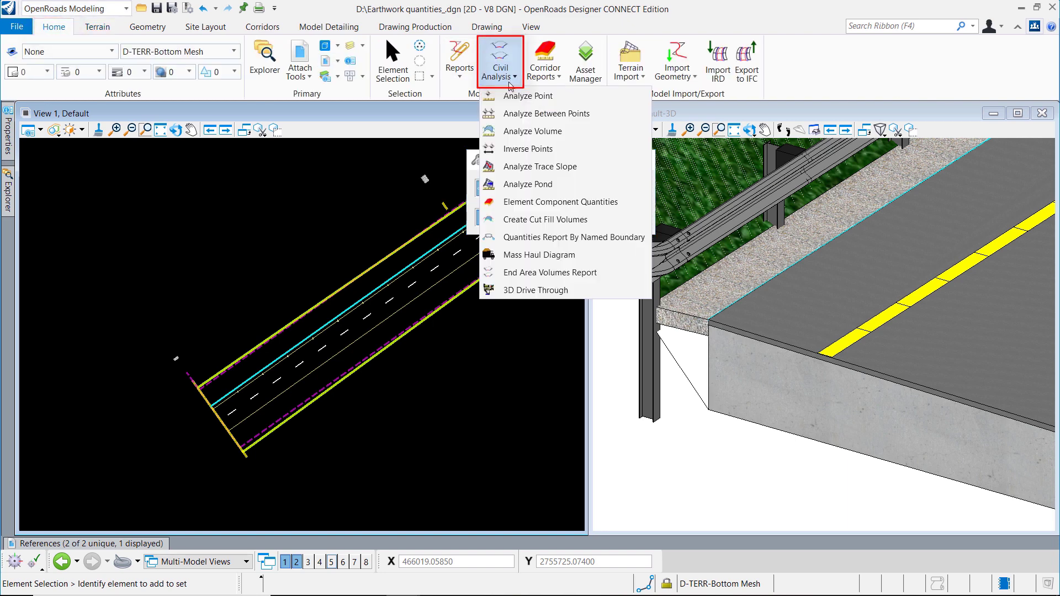
click(539, 220)
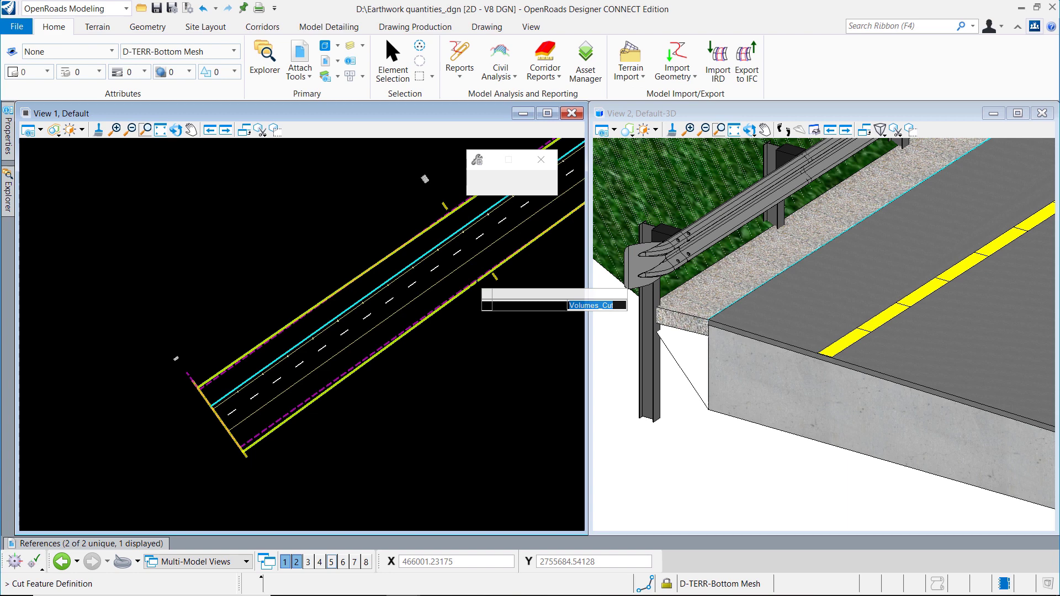
key(Return)
key(Return)
key(Return)
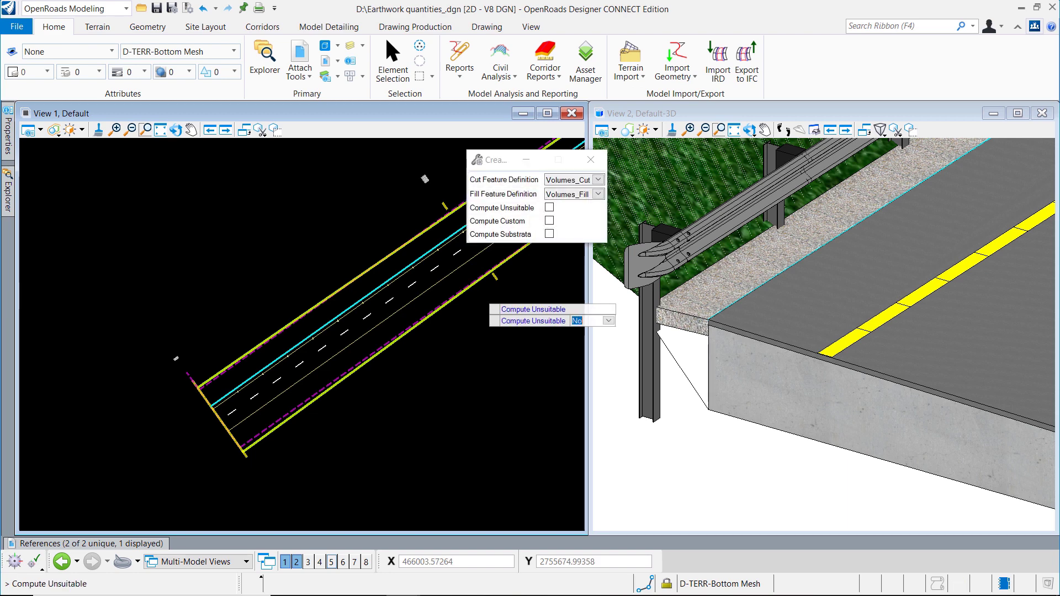
key(Return)
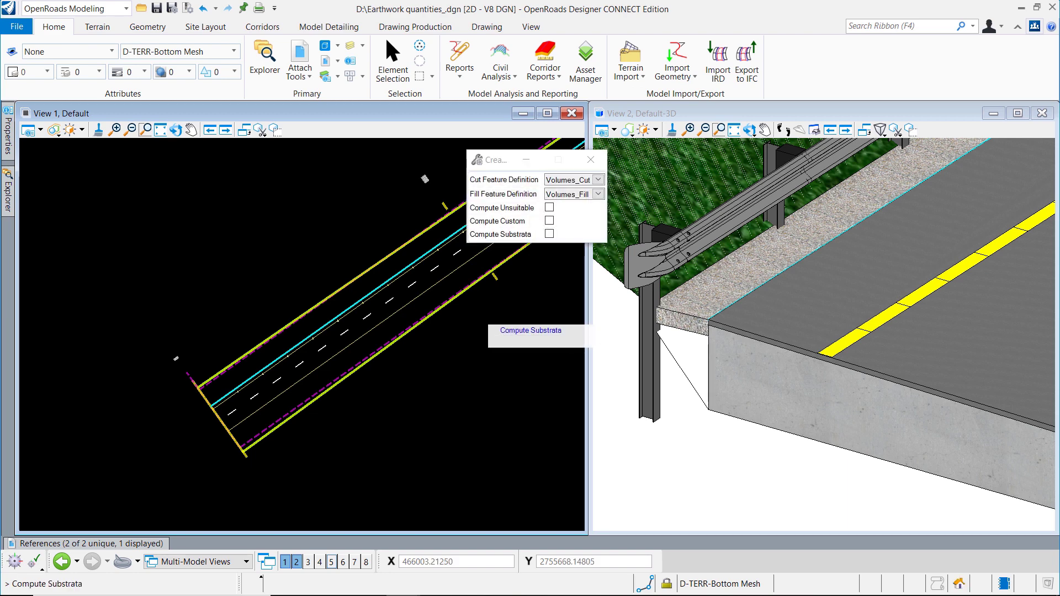
key(Return)
click(479, 316)
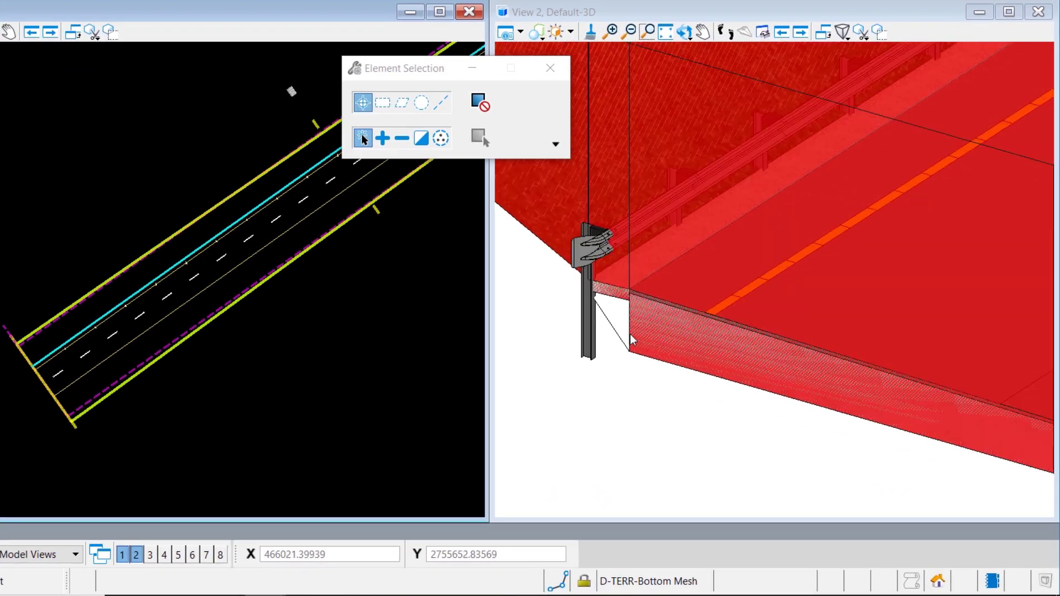
Orbit the 3D view to inspect the meshes and select the Volumes_Fill mesh
scroll(632, 340, down, 3)
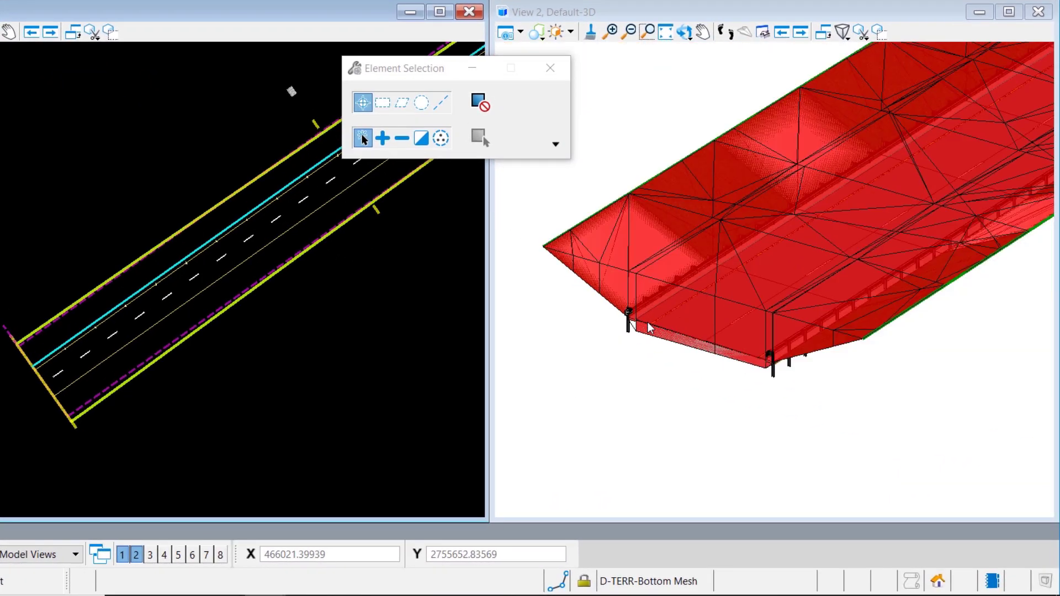
shift+middle_drag(695, 308, 786, 303)
scroll(719, 312, down, 5)
scroll(853, 254, up, 3)
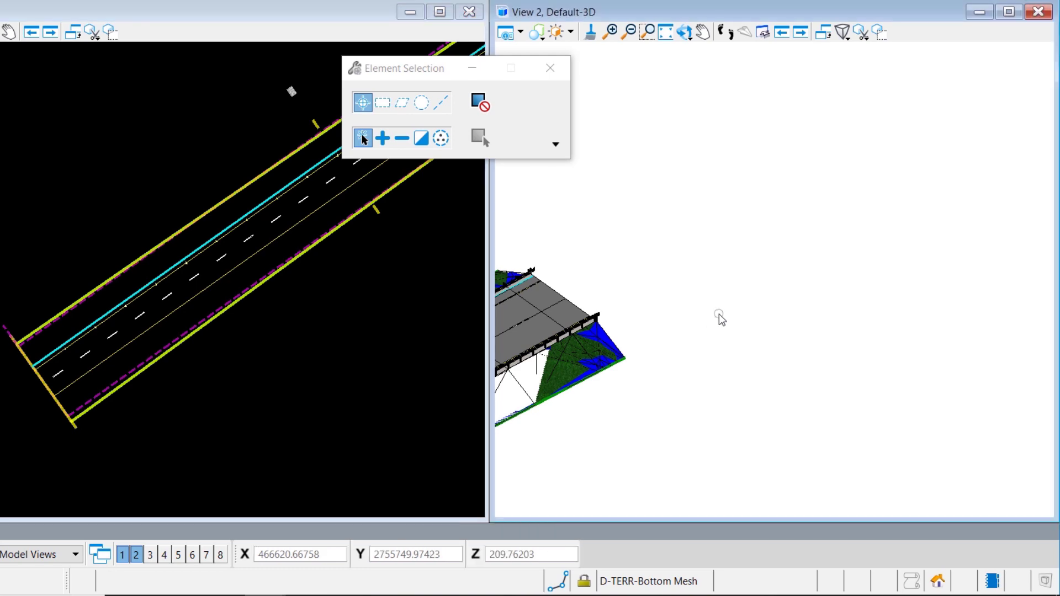
shift+middle_drag(717, 315, 738, 194)
scroll(723, 203, up, 3)
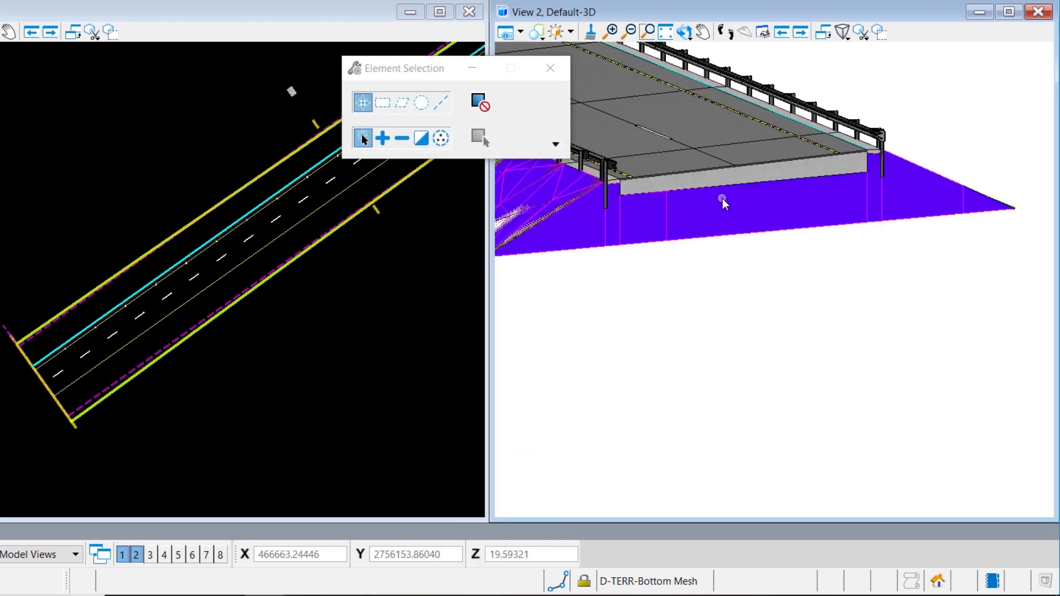
scroll(723, 201, up, 2)
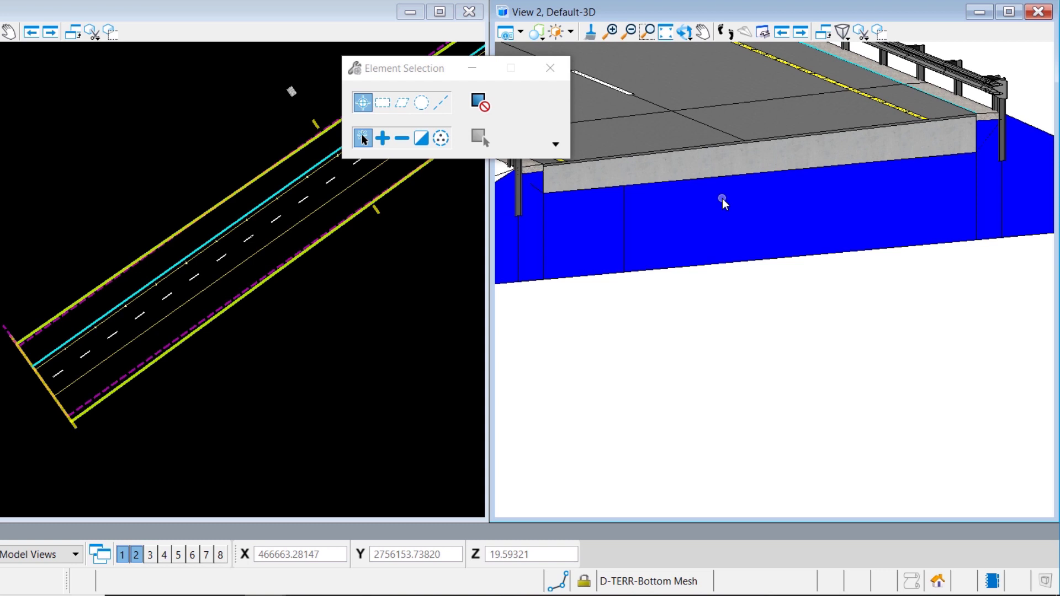
scroll(760, 232, down, 5)
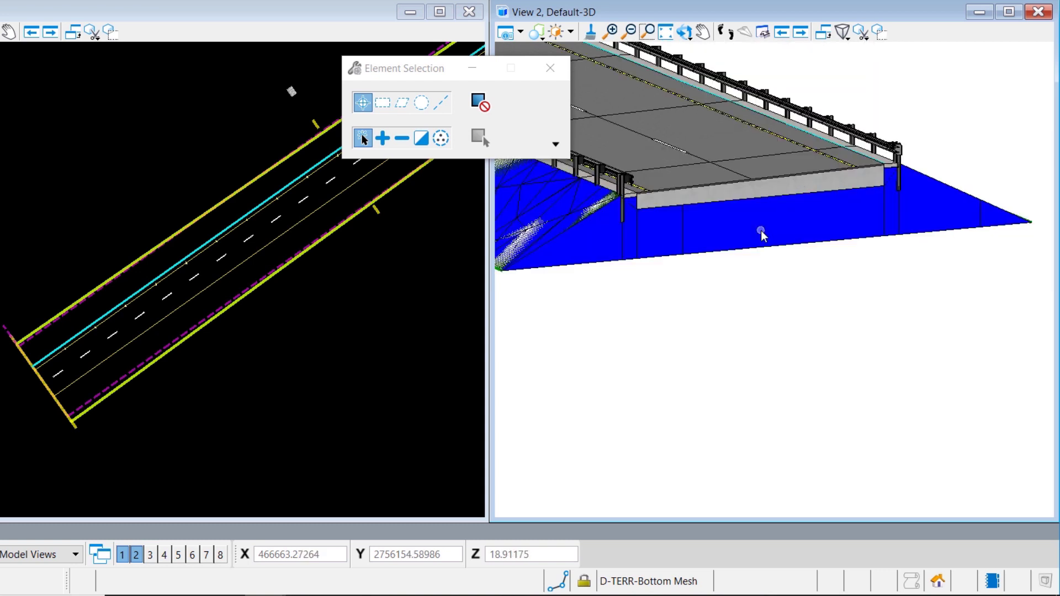
click(294, 339)
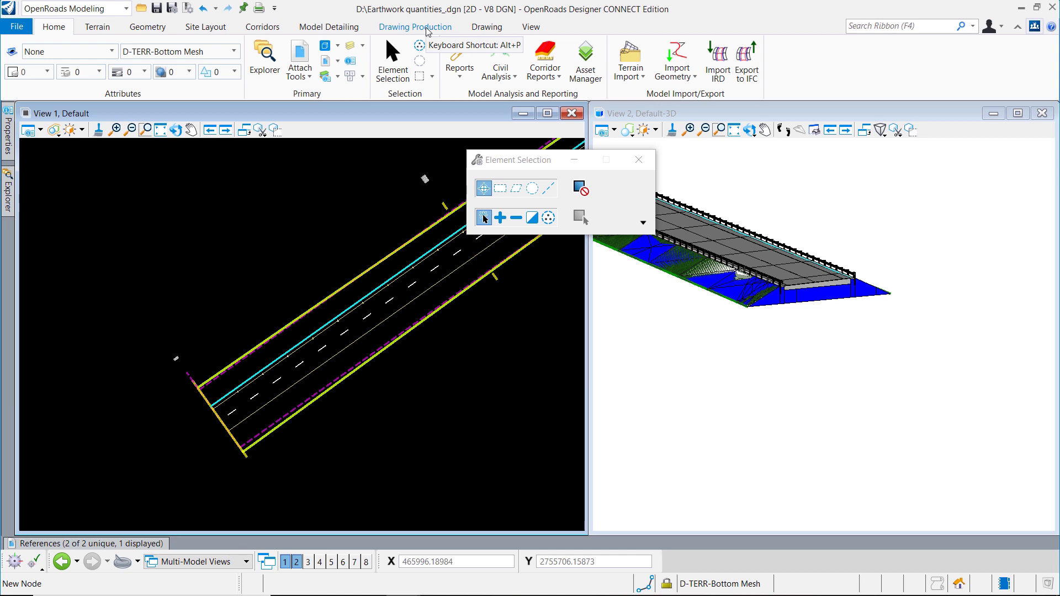
click(833, 299)
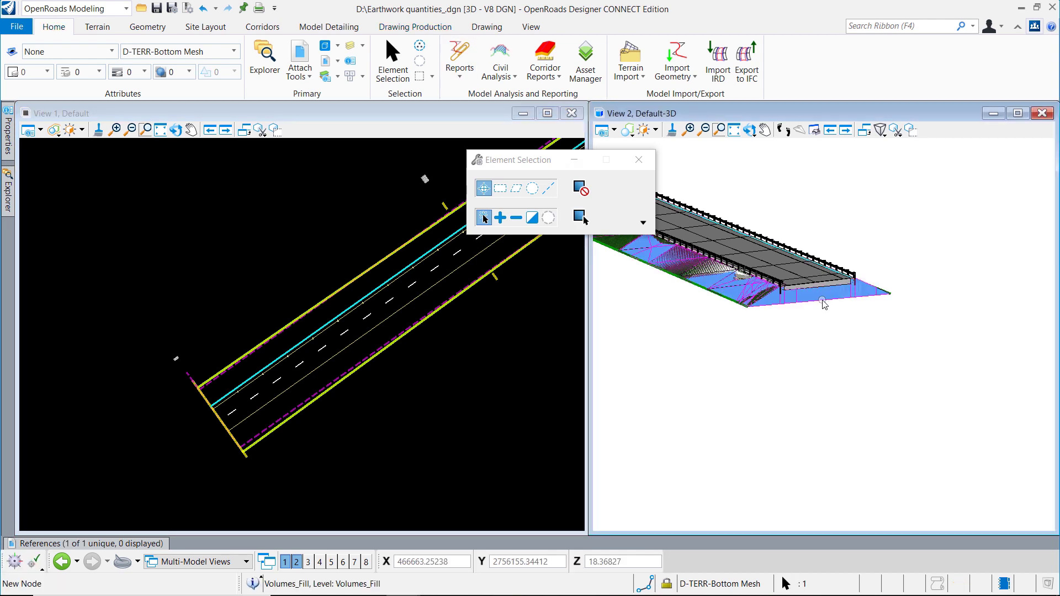
mouse_move(838, 299)
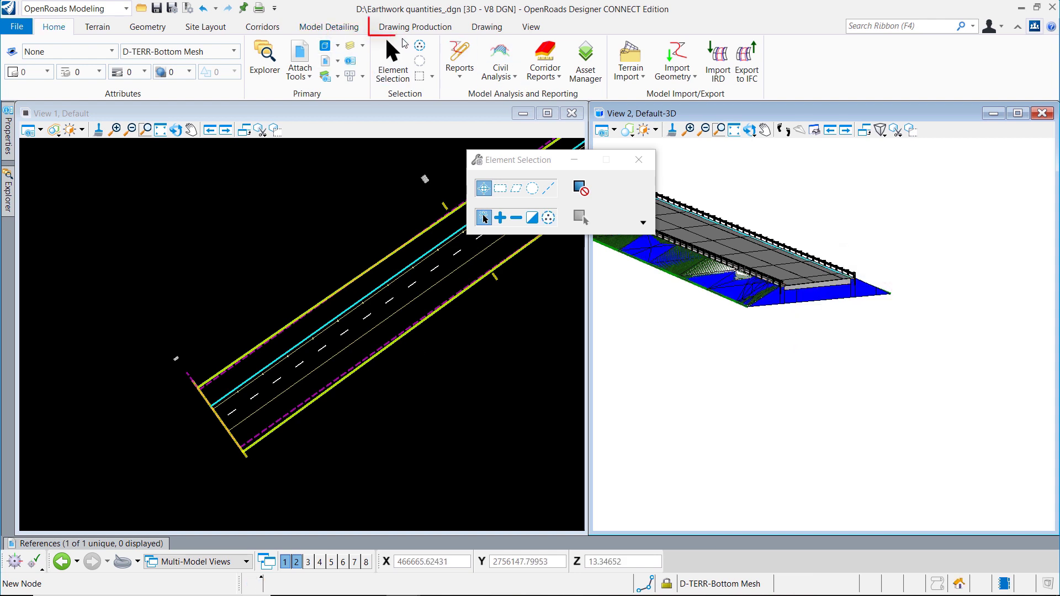
Place Civil Cross Section named boundaries every 15 m along the alignment, 0+000.000 to 0+893.711
click(415, 27)
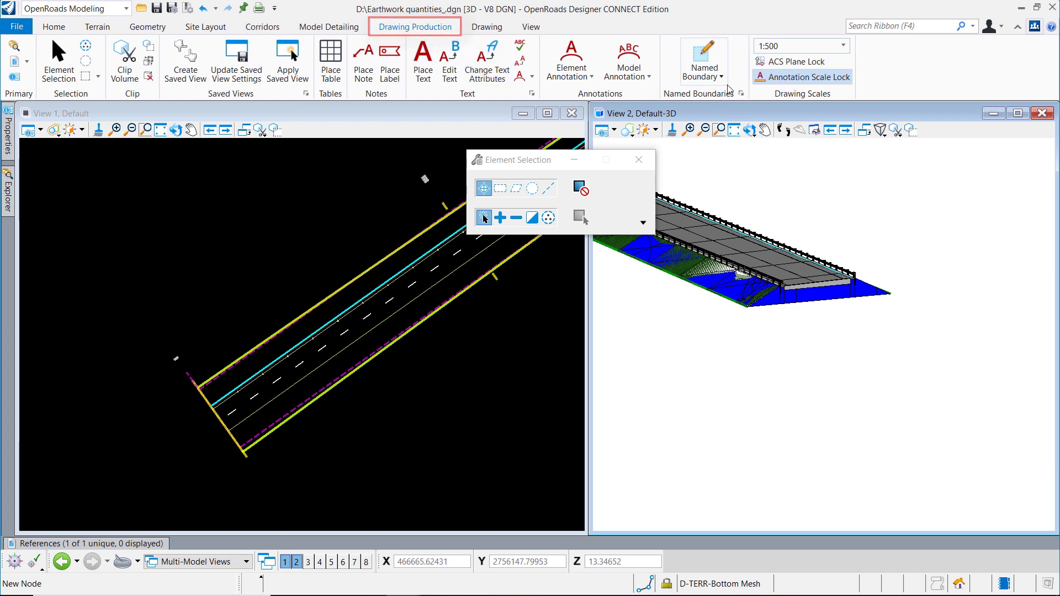
click(703, 73)
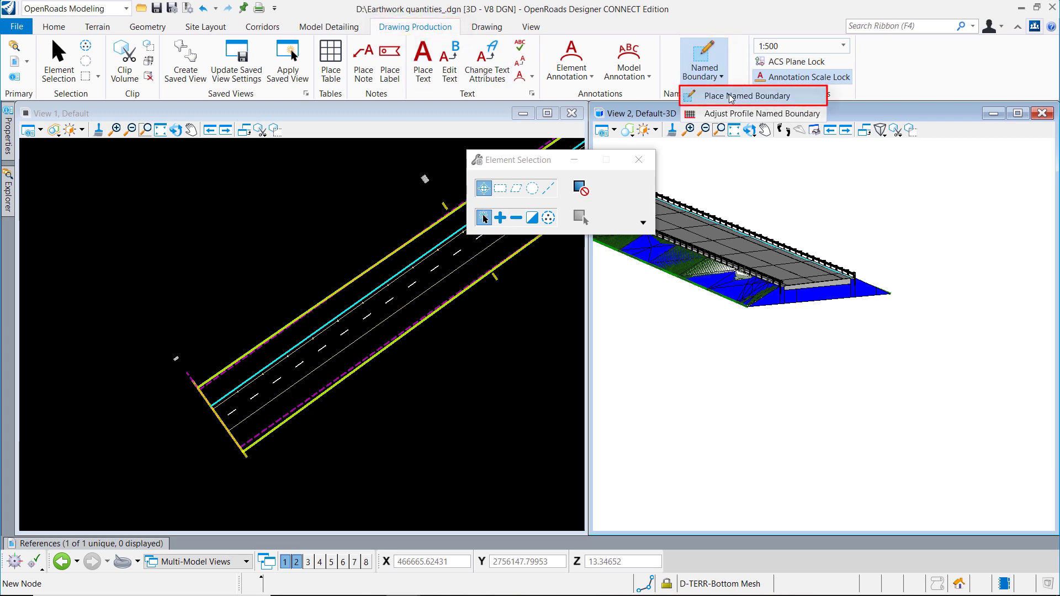
click(731, 96)
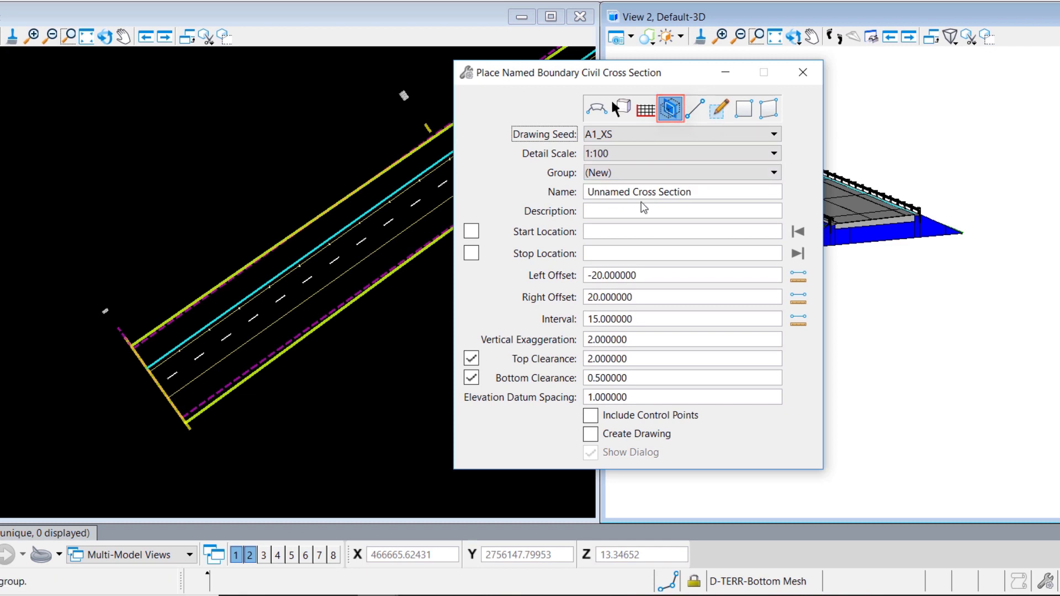
click(218, 333)
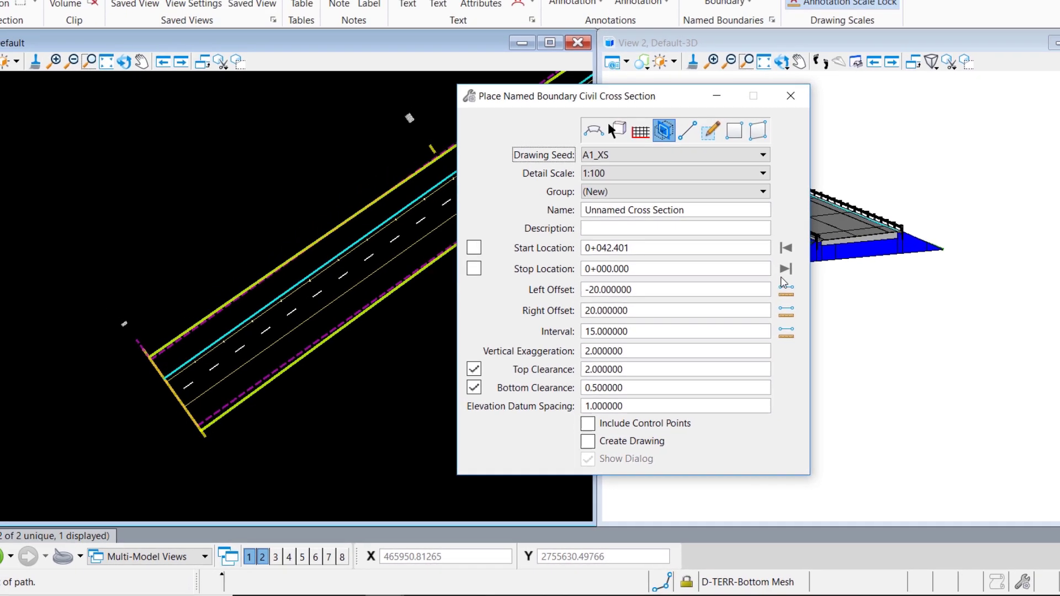
click(785, 248)
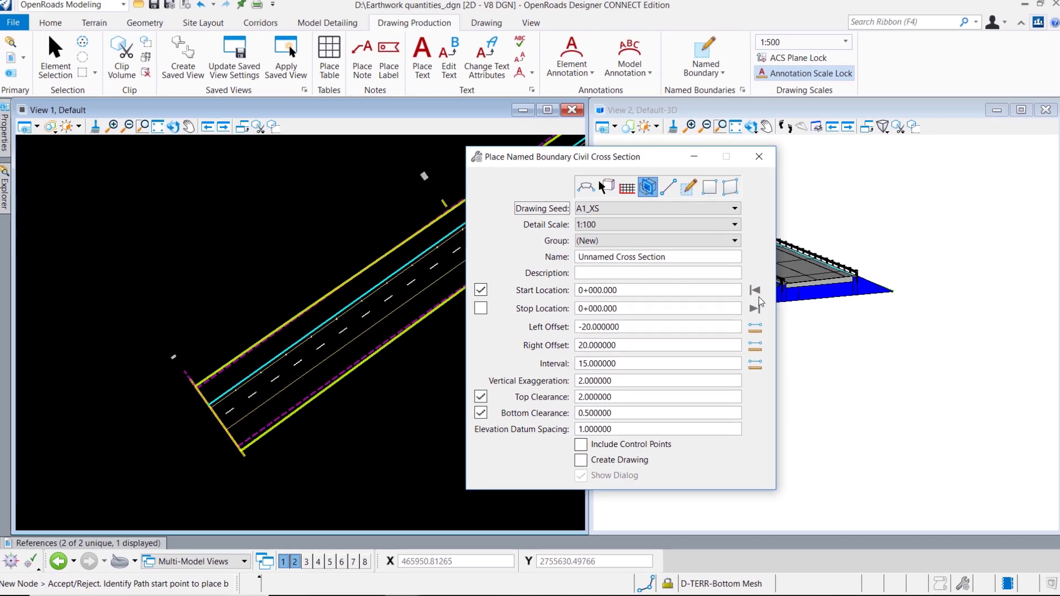
click(786, 269)
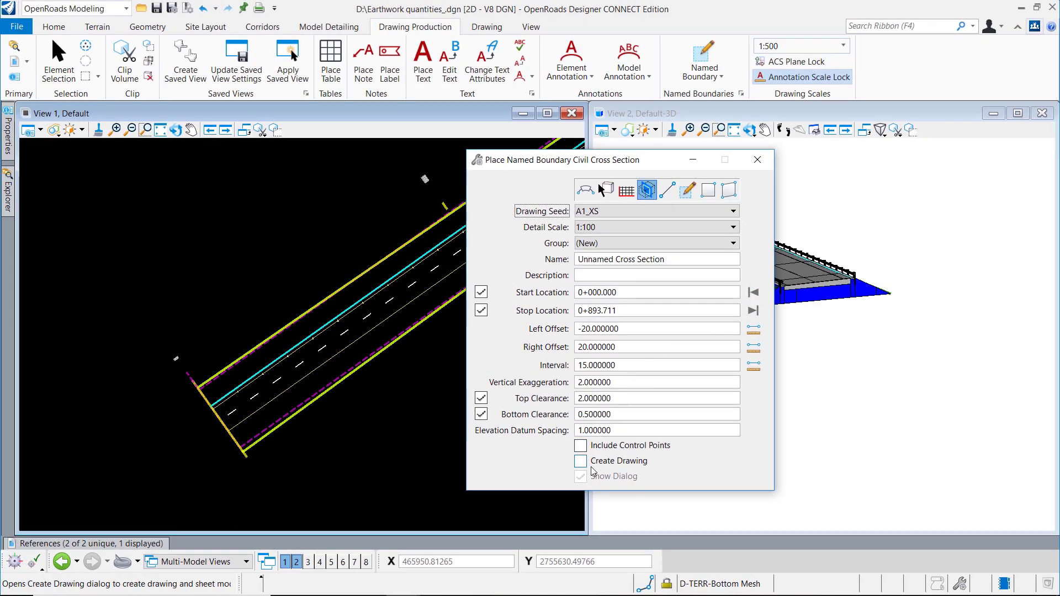
drag(544, 159, 243, 201)
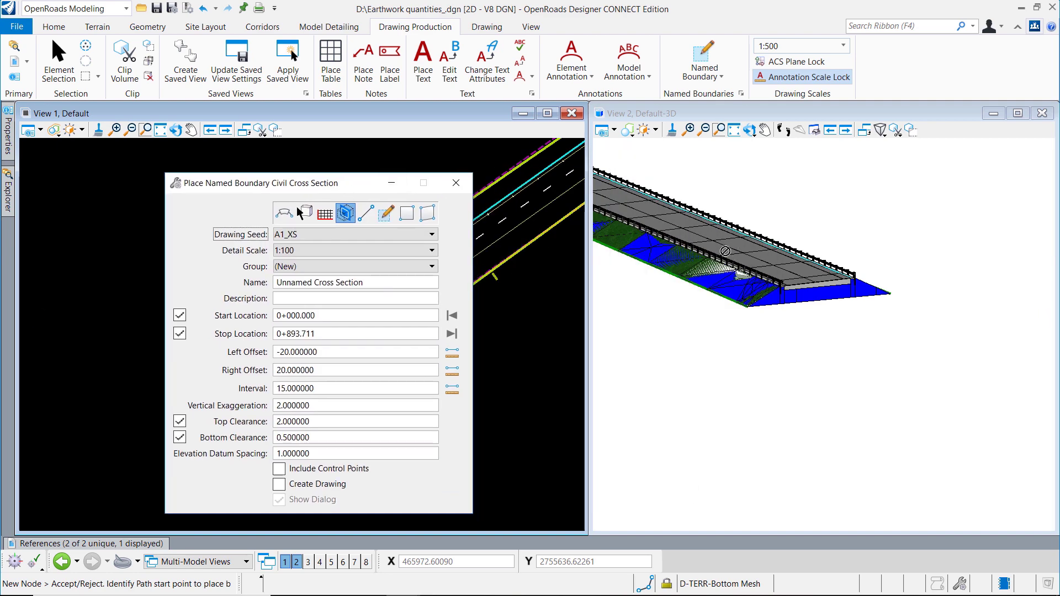
click(541, 276)
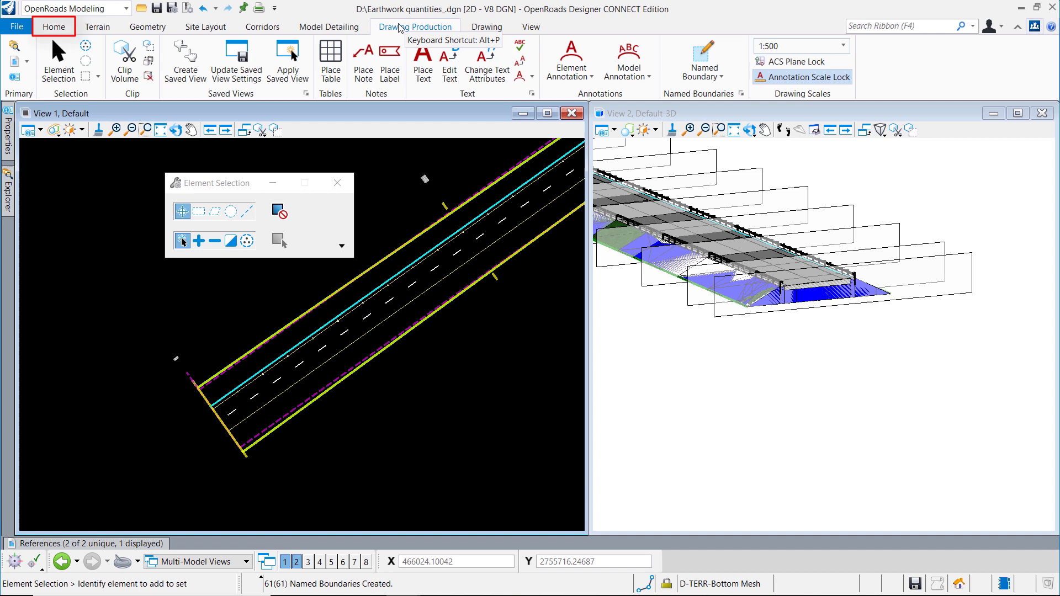
Run the End Area Volumes Report on the Unnamed Cross Section boundary group
click(54, 27)
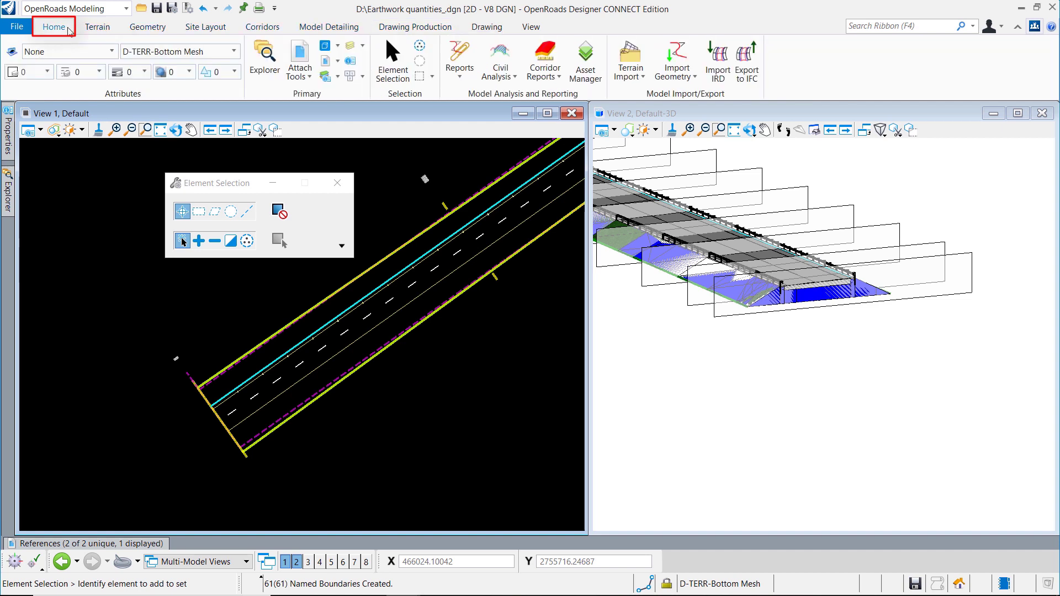
click(510, 77)
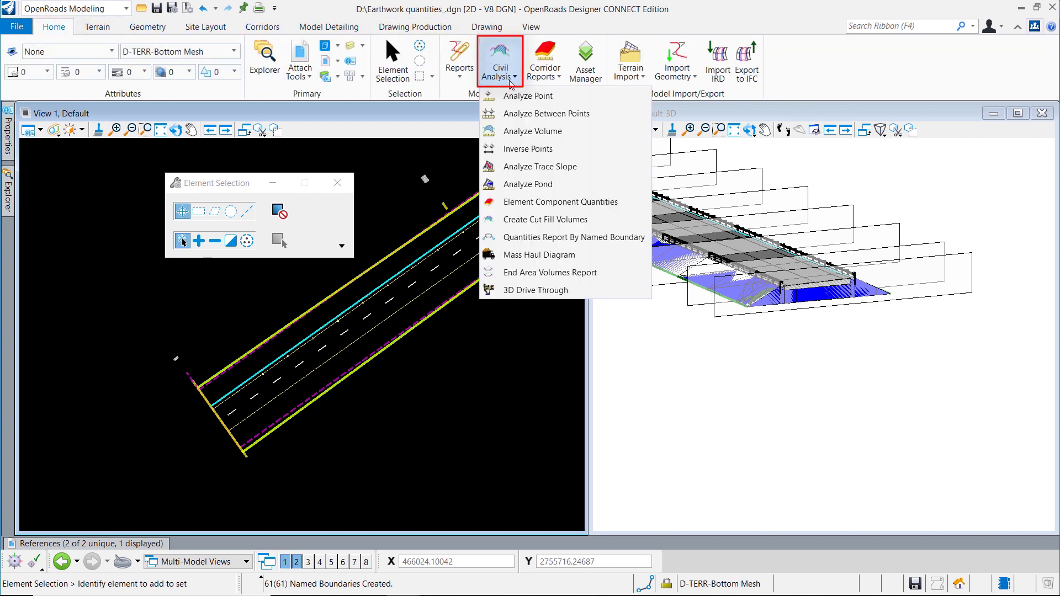
click(548, 277)
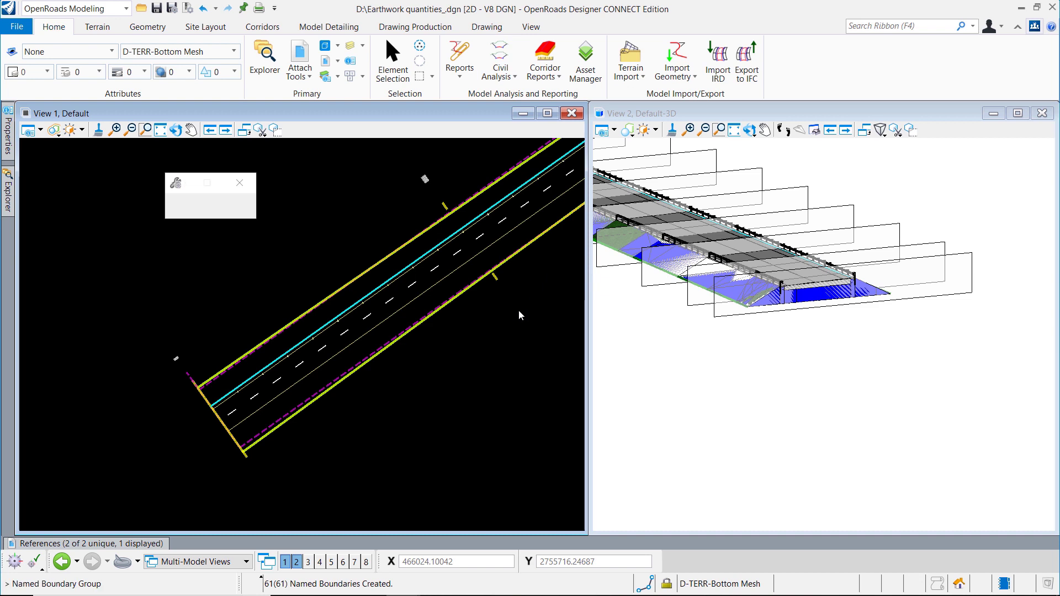
click(486, 340)
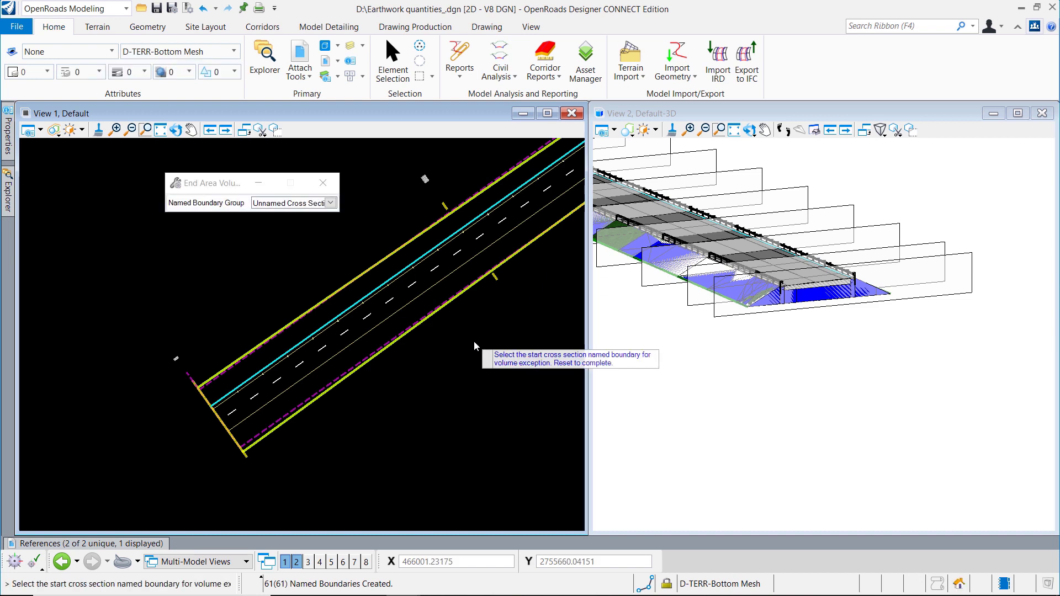
right_click(473, 340)
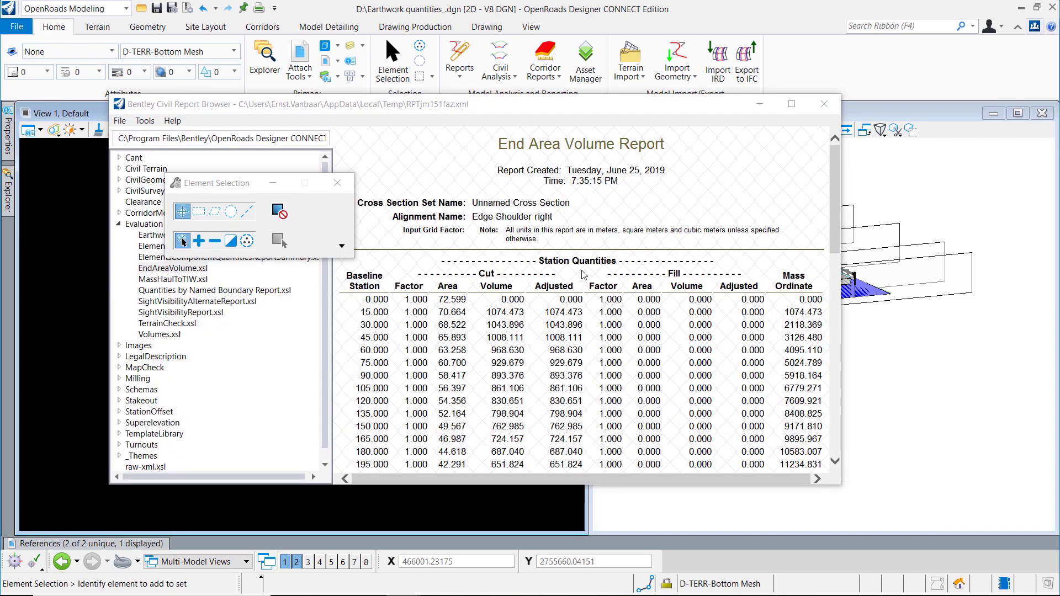
Review the report browser's grand totals of 18852.853 cut and 5708.521 fill
drag(550, 111, 598, 52)
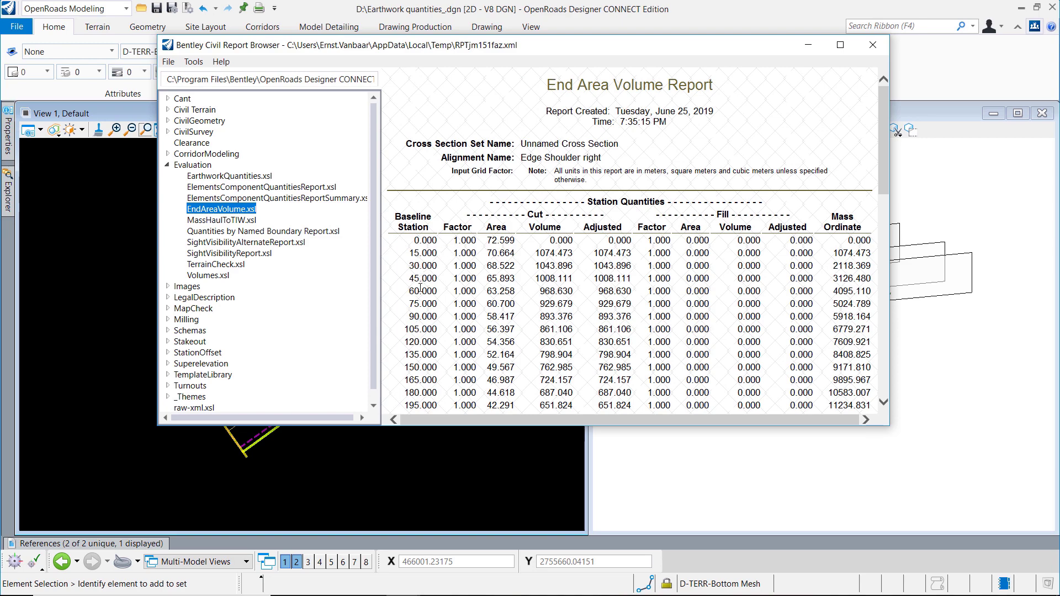
drag(883, 169, 872, 414)
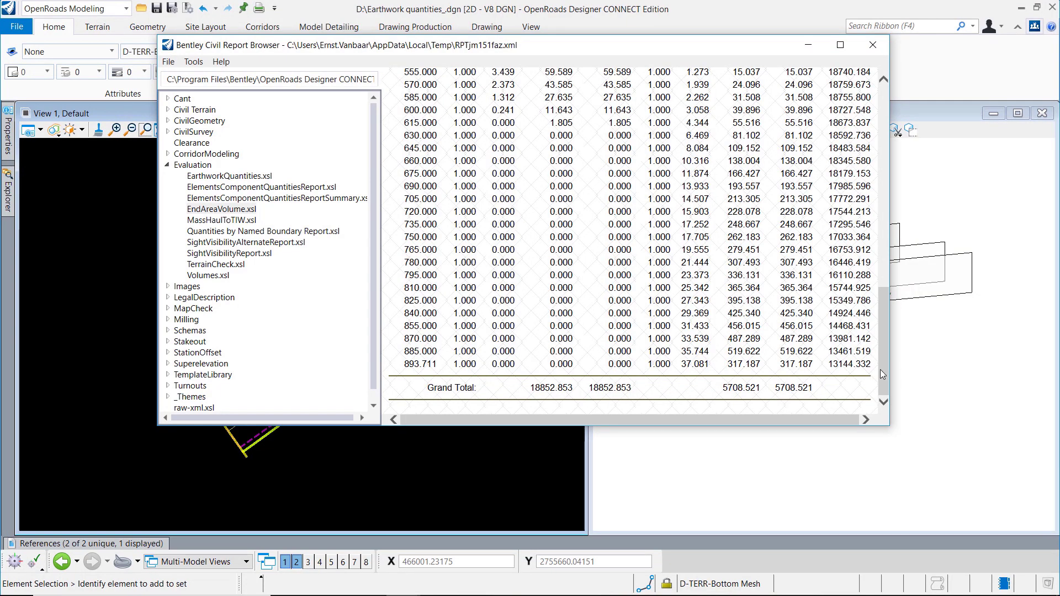
drag(882, 375, 871, 403)
drag(747, 51, 558, 137)
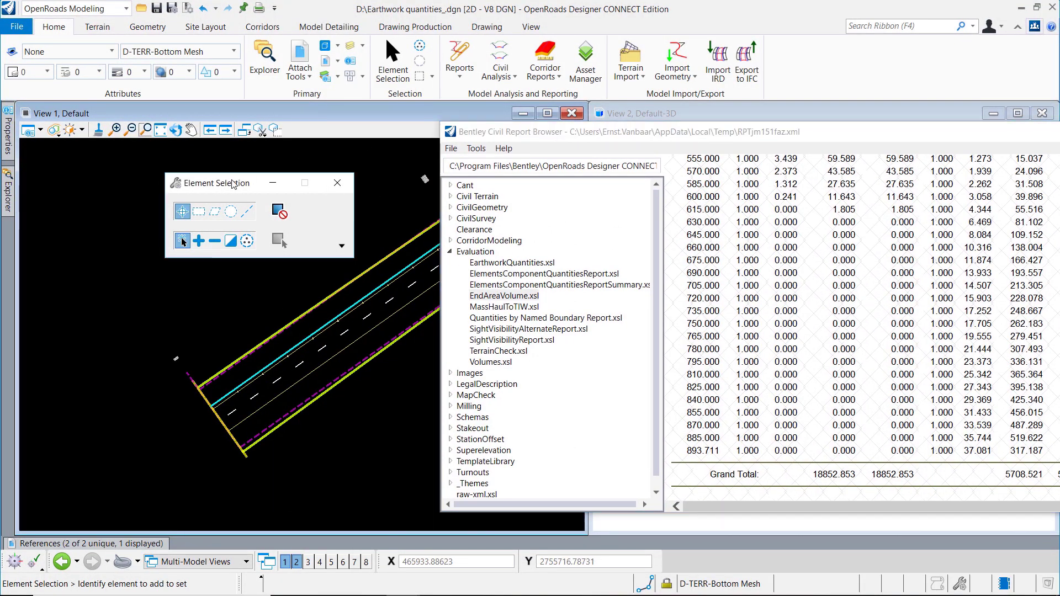
Move the report aside and zoom to the terrain volume text
drag(262, 177, 870, 27)
scroll(173, 430, down, 4)
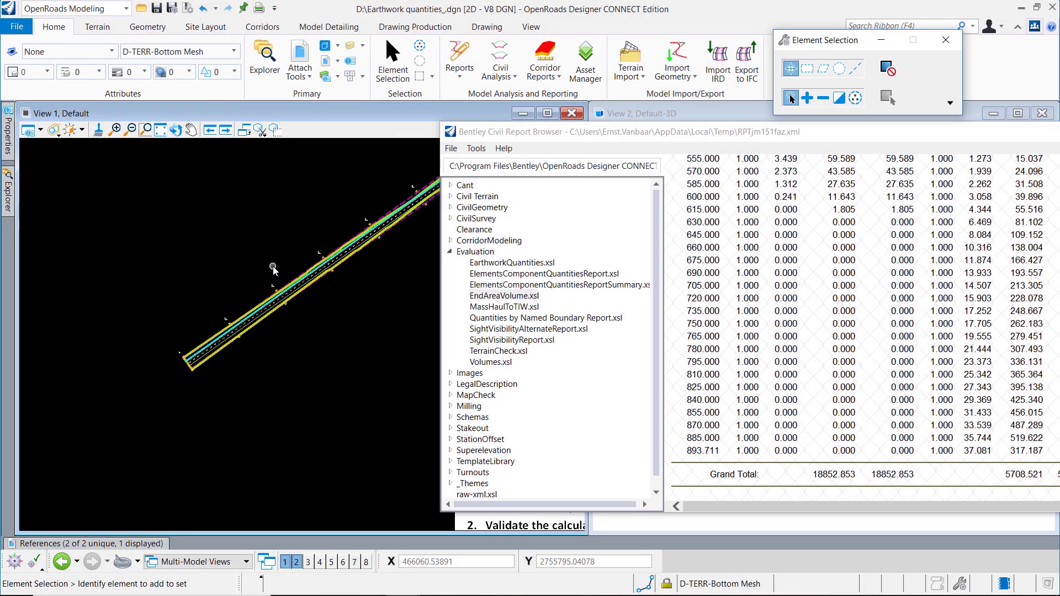
scroll(201, 408, down, 2)
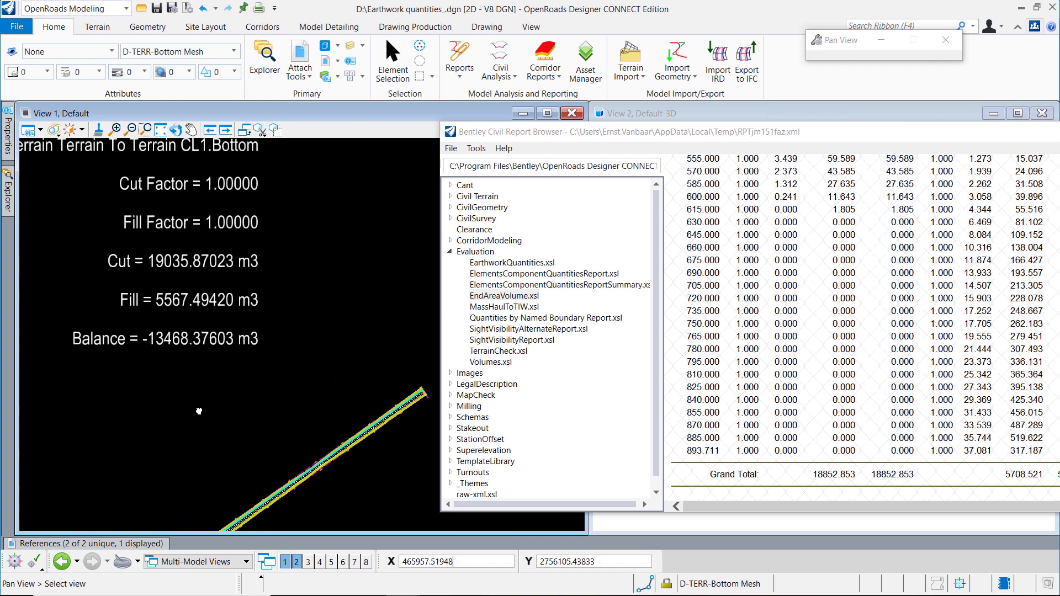
scroll(160, 359, up, 2)
scroll(177, 356, up, 3)
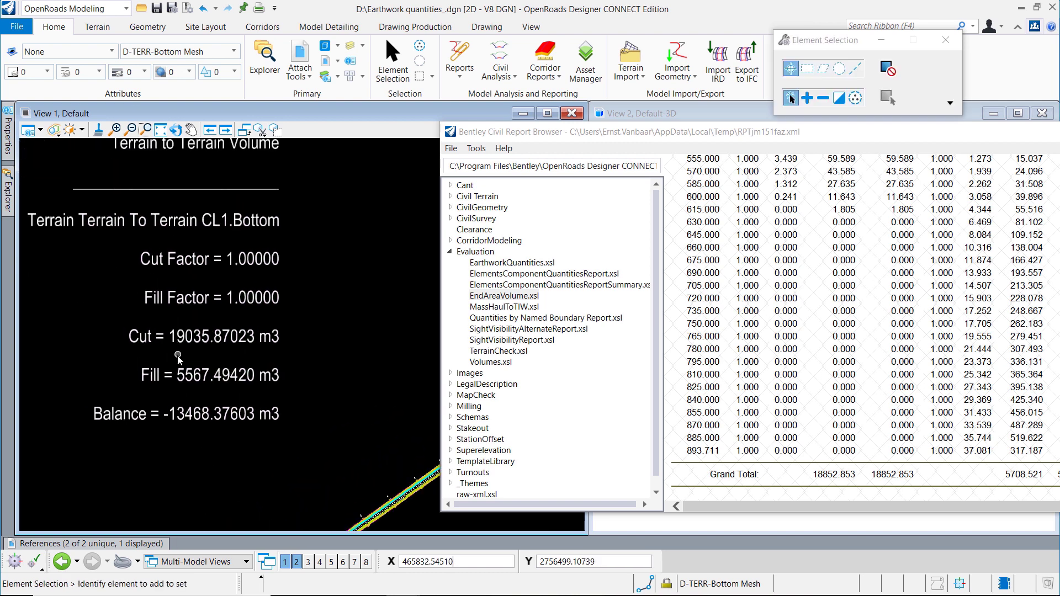
List Component Quantities for corridor CL1: cut 18846.8420, fill 5702.2117 CuM
click(545, 61)
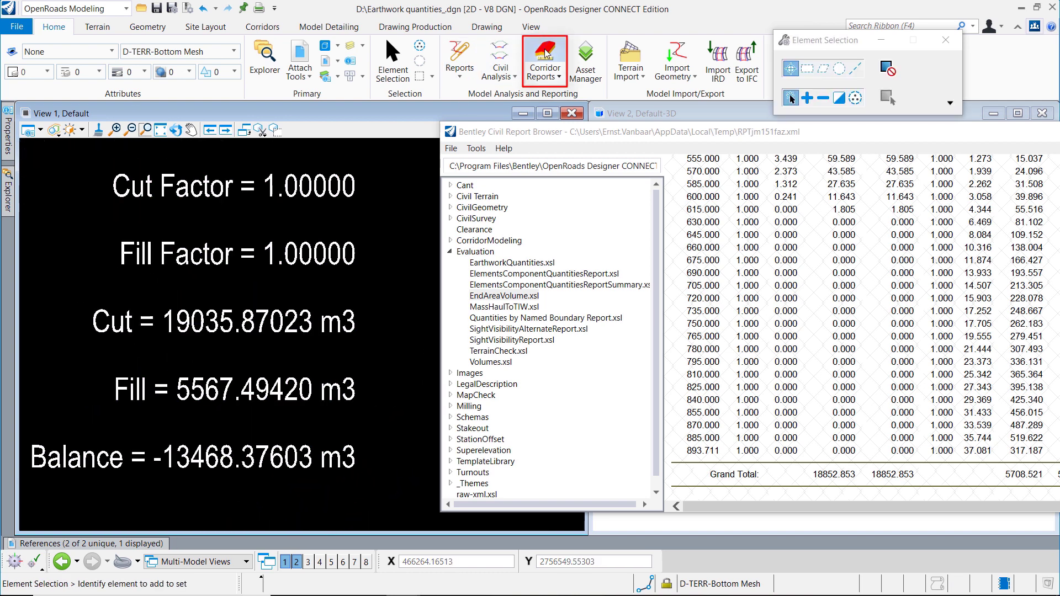
scroll(334, 414, down, 3)
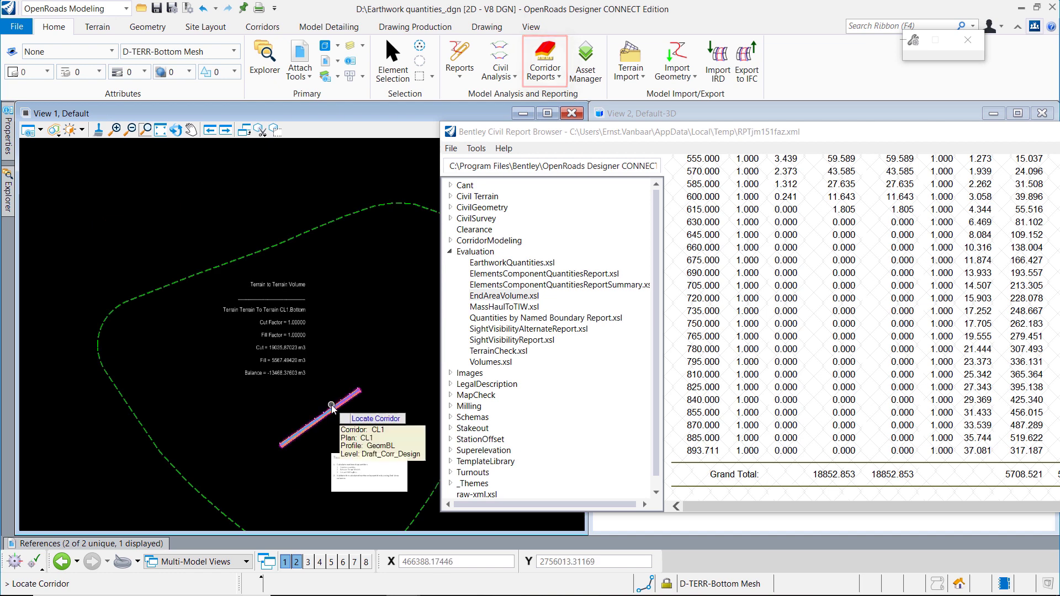
click(333, 408)
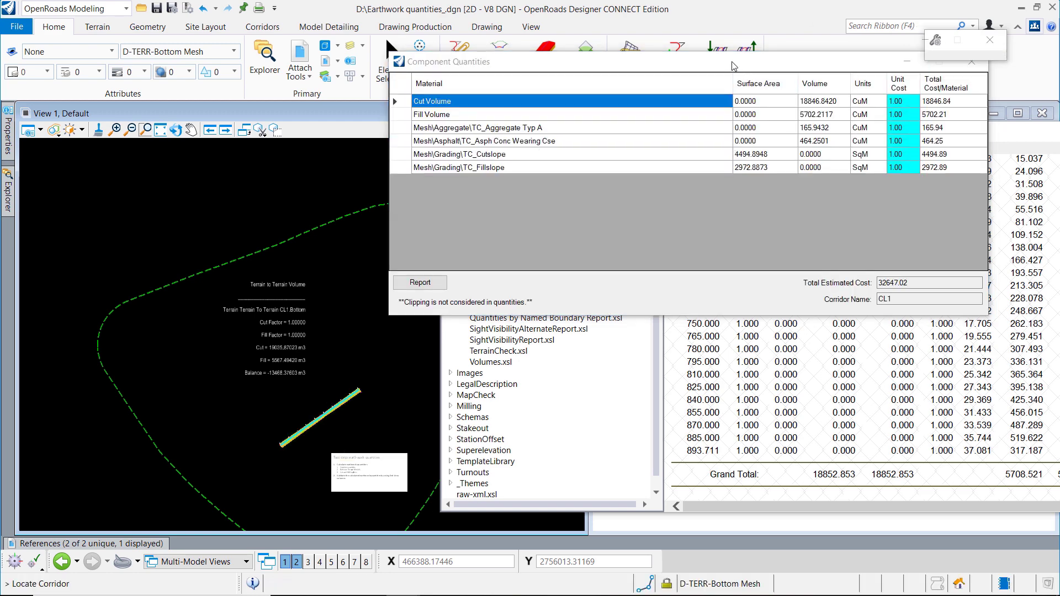
drag(733, 66, 797, 80)
scroll(323, 359, up, 3)
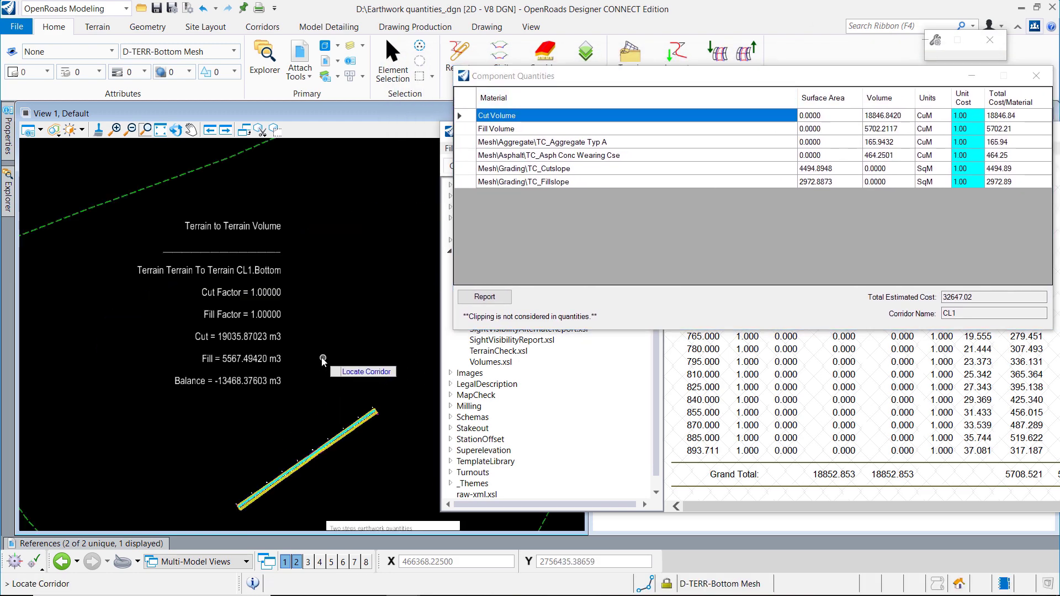
scroll(283, 349, up, 3)
middle_drag(283, 350, 309, 390)
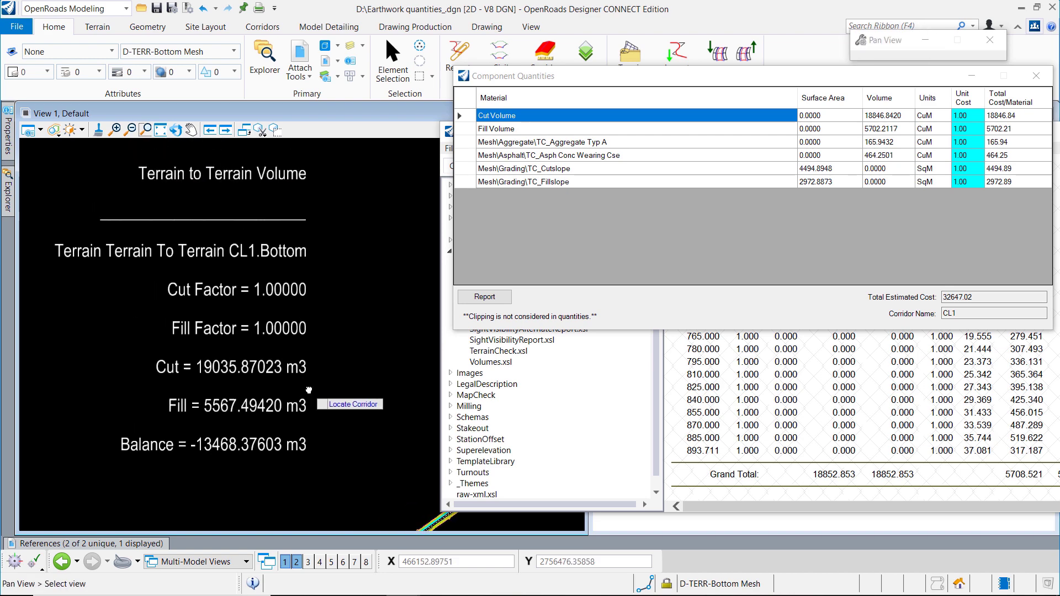
click(861, 100)
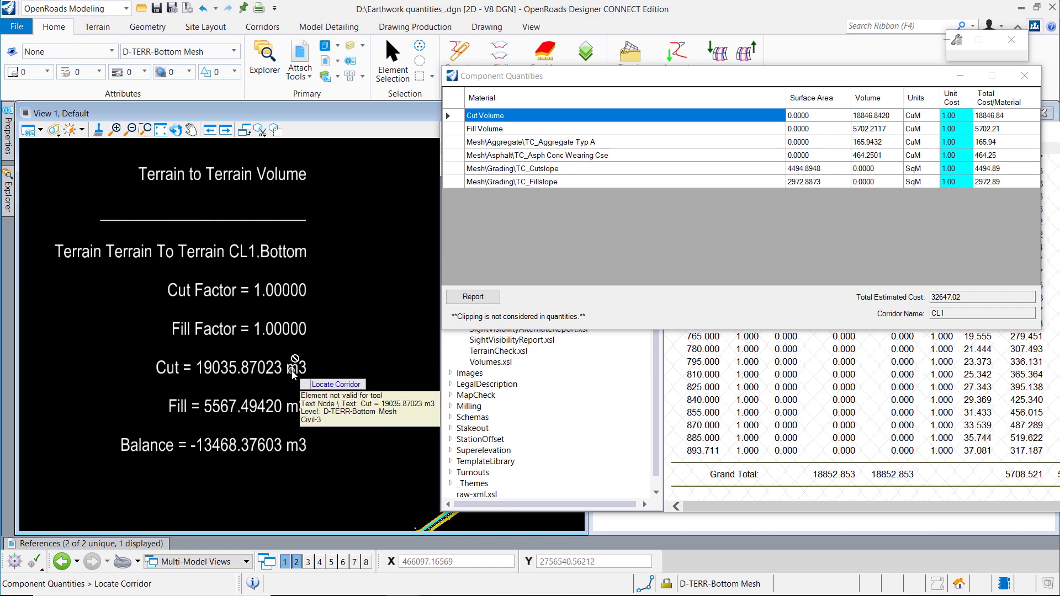
scroll(337, 377, down, 3)
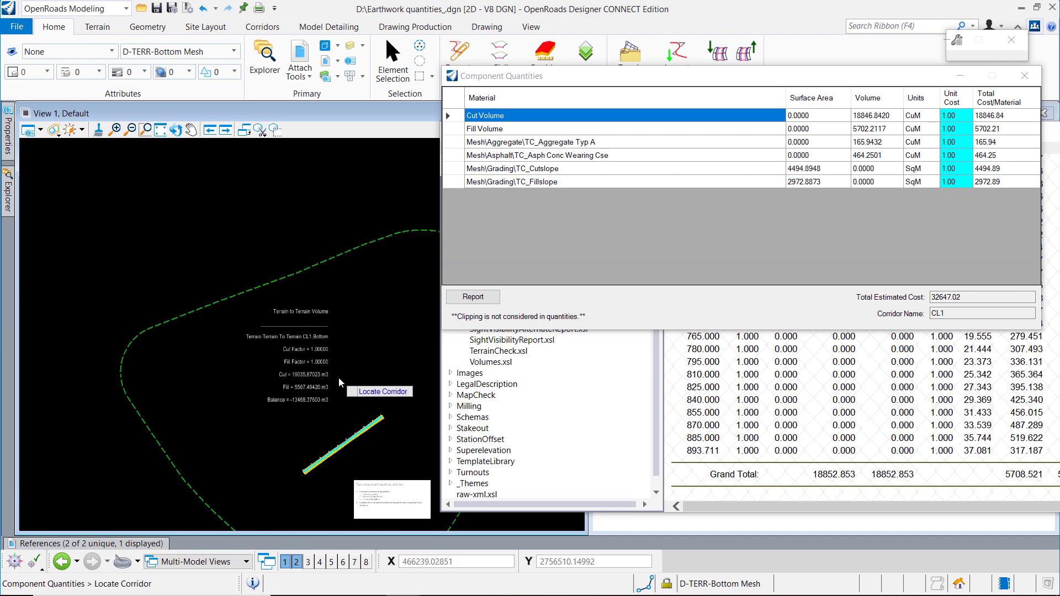